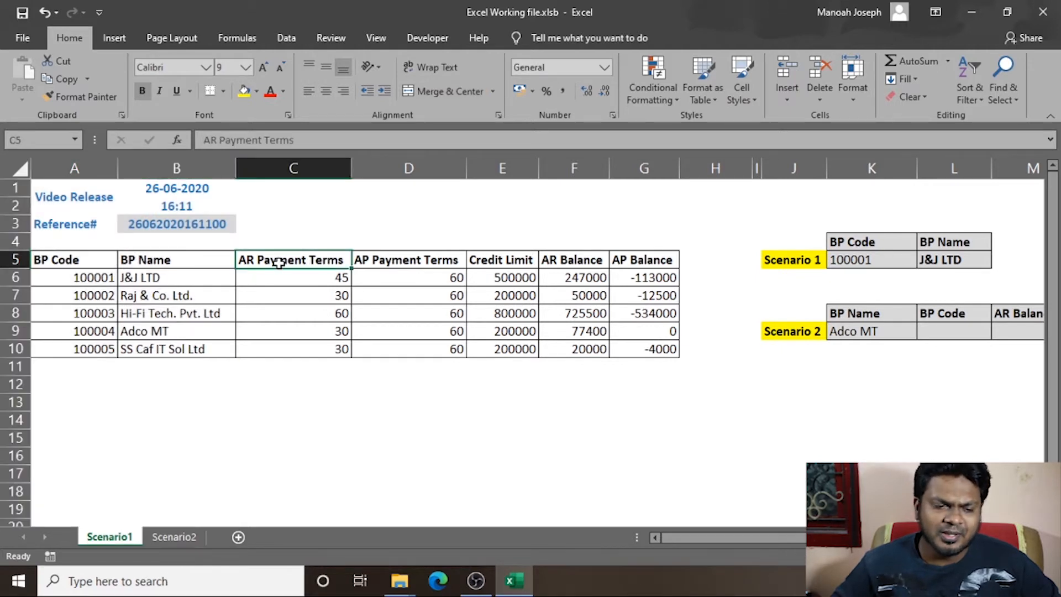
Step: Try placing a copy of the BP Code column A5:A10 in H5:H10 beside AP Balance, and undo the paste
drag(84, 259, 87, 346)
key(ctrl+c)
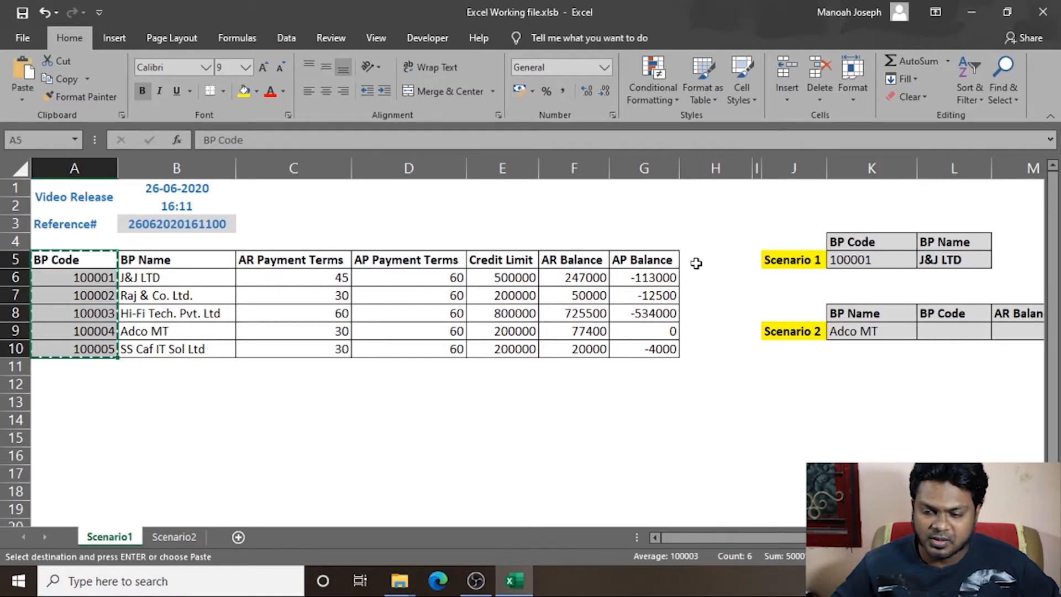
click(696, 267)
key(ctrl+v)
click(585, 354)
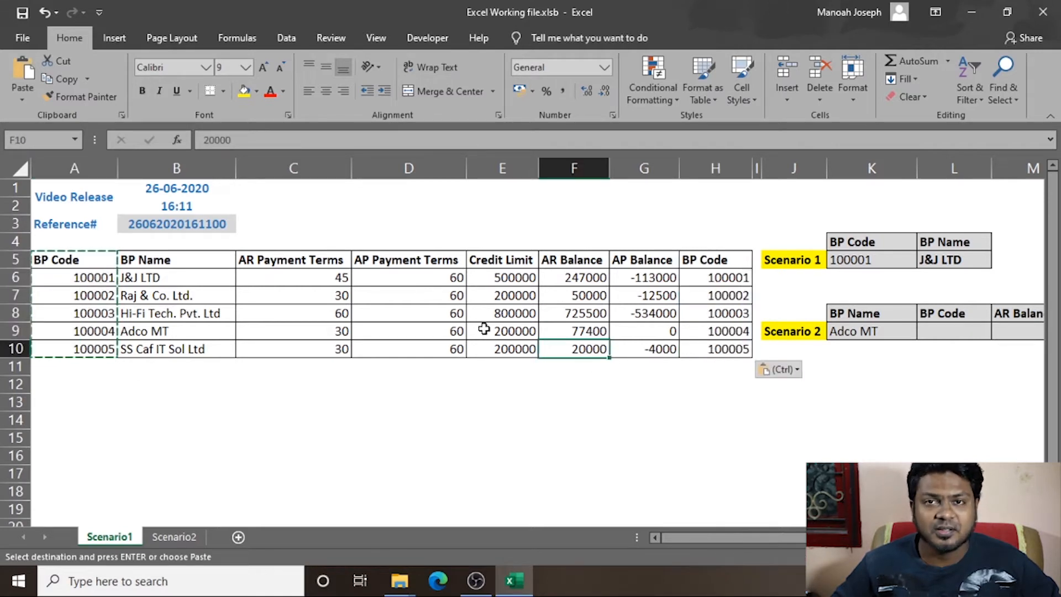
click(184, 166)
drag(184, 167, 688, 189)
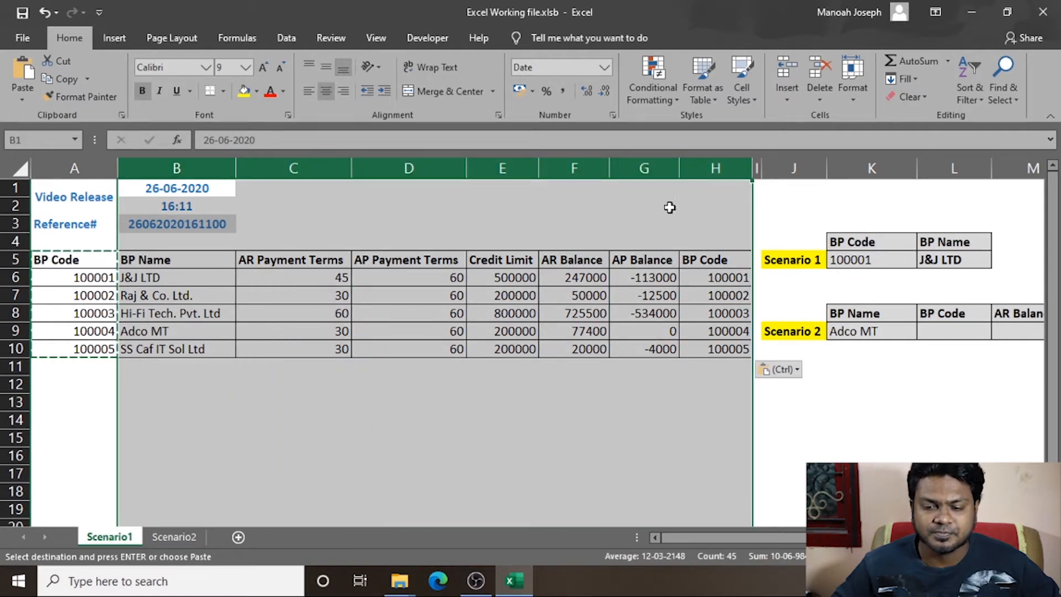
click(147, 261)
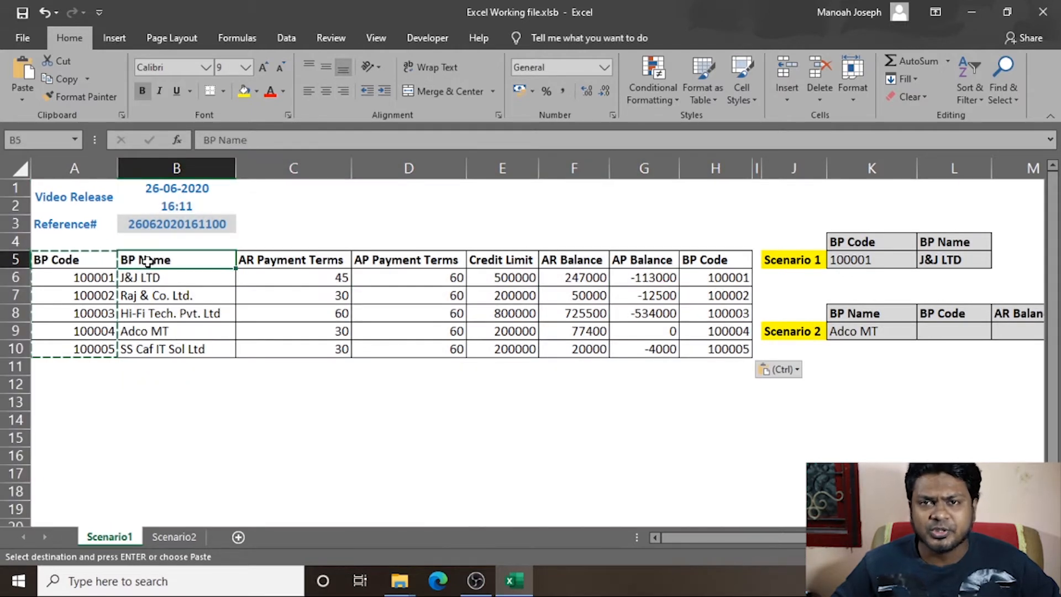
key(ctrl+z)
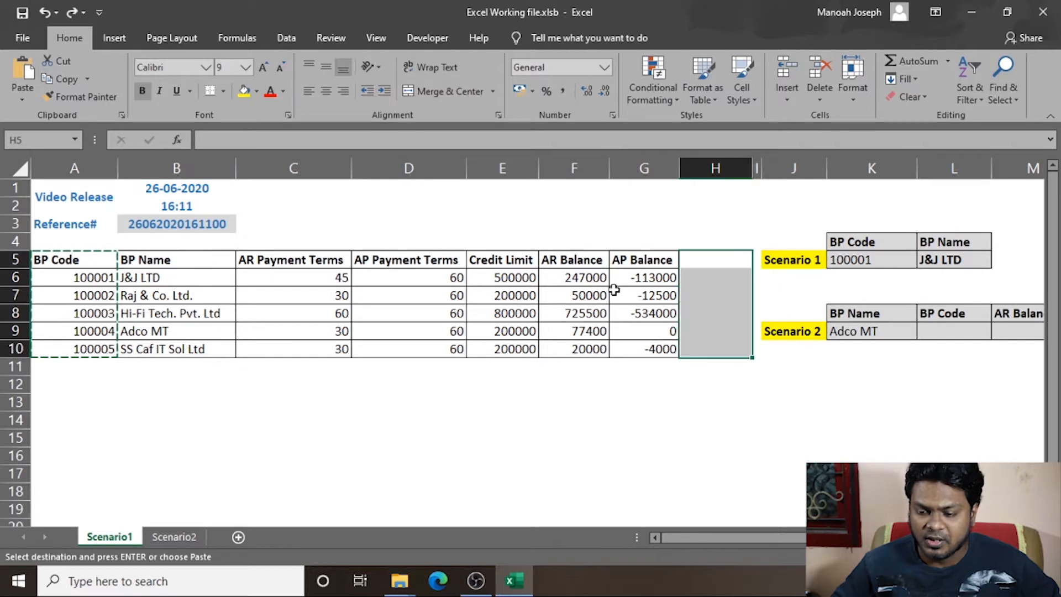
Step: Label cell K11 "Index" and cell K12 "Match" below the Scenario 2 table
click(851, 368)
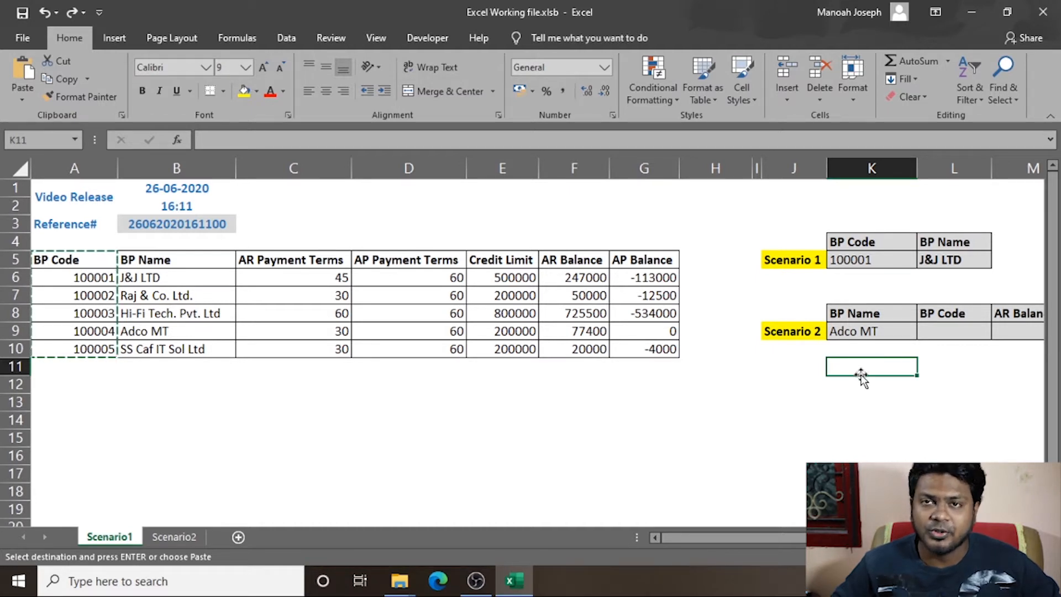
text(Index)
key(Return)
text(M)
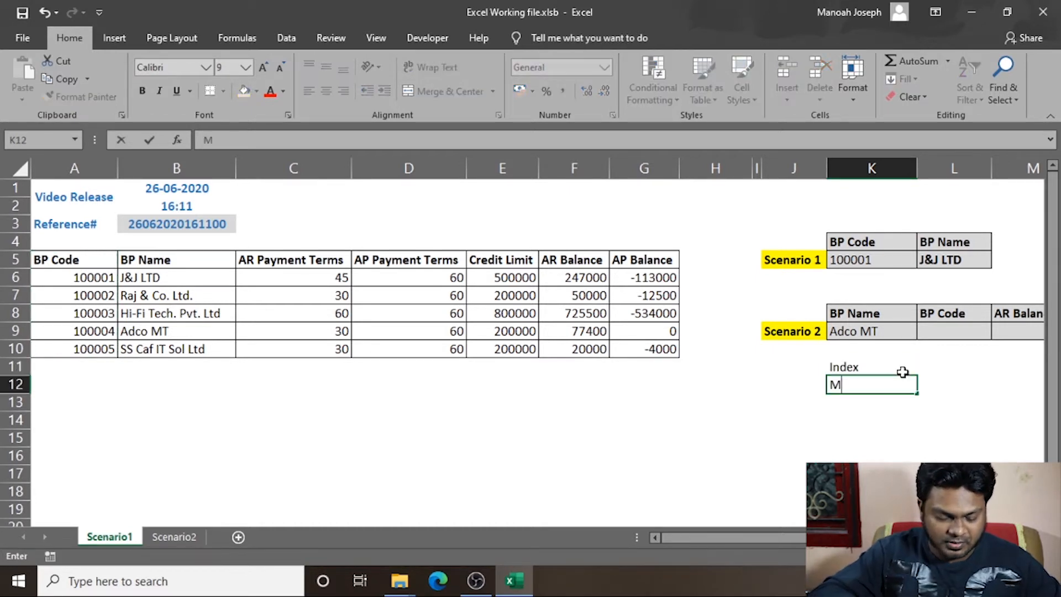
text(atch)
key(Return)
key(Up)
key(Up)
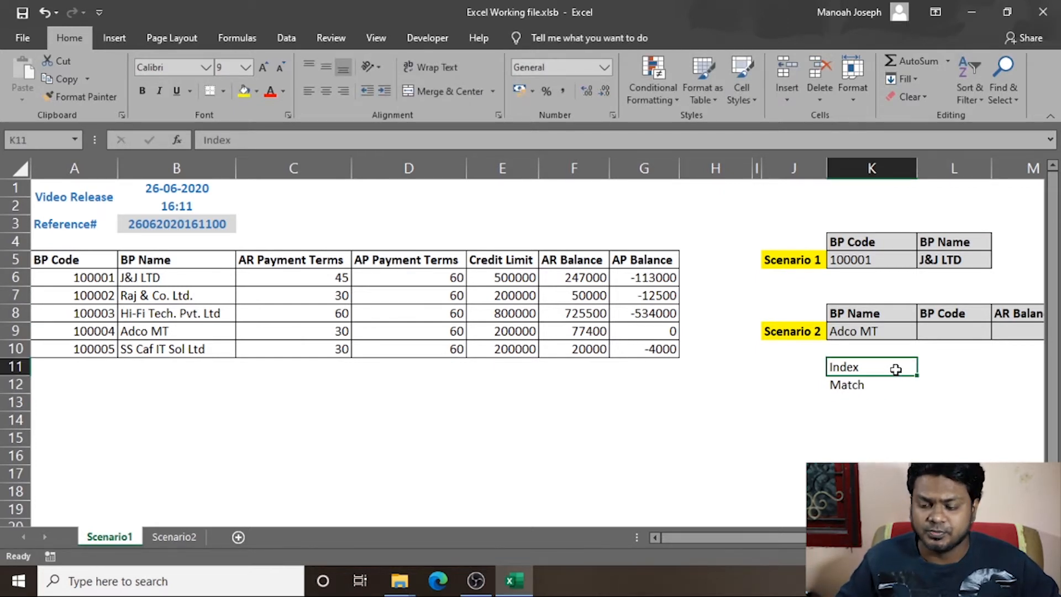
key(Down)
key(Right)
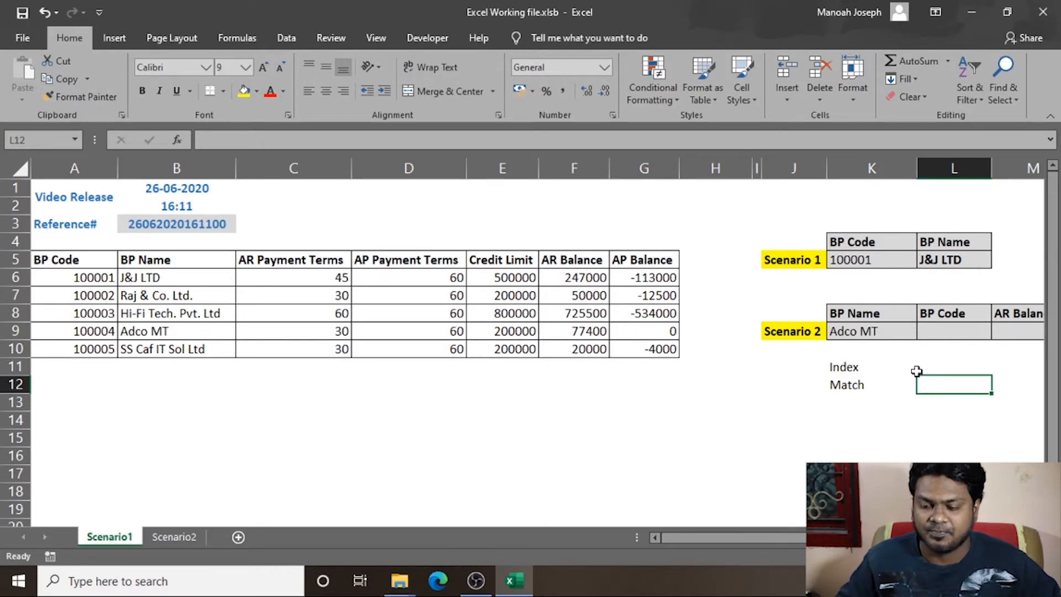
click(953, 367)
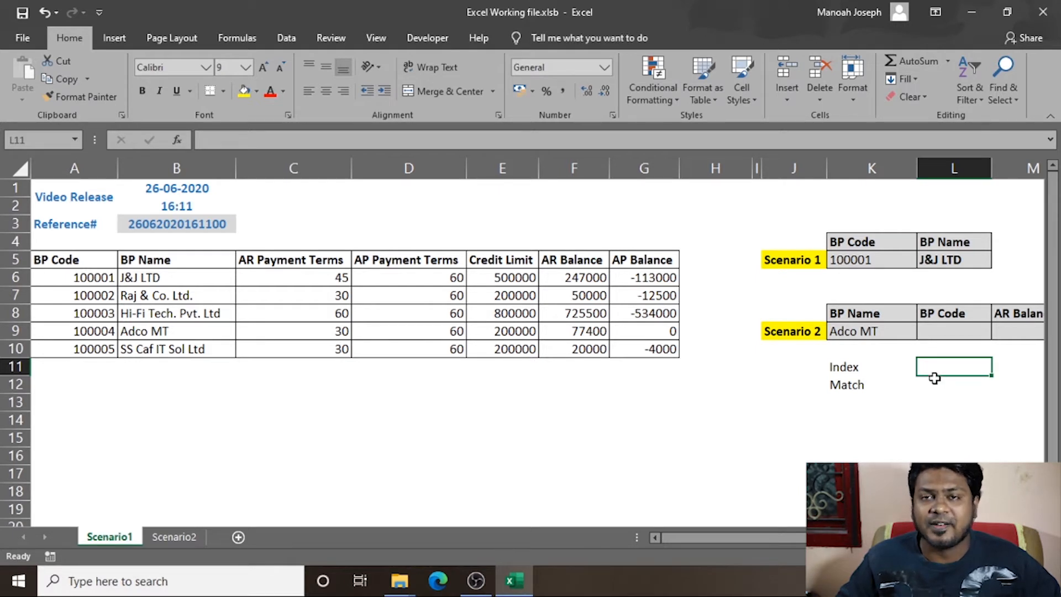
click(930, 382)
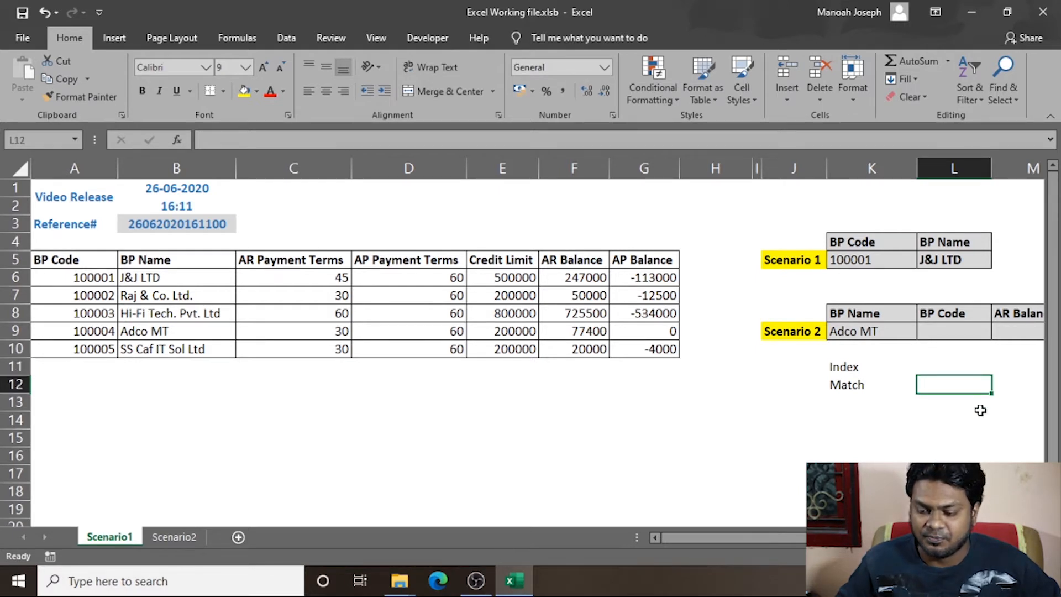
Step: Try a reference to cell A1 in K14 and examine the column letter and row number in its formula
click(882, 414)
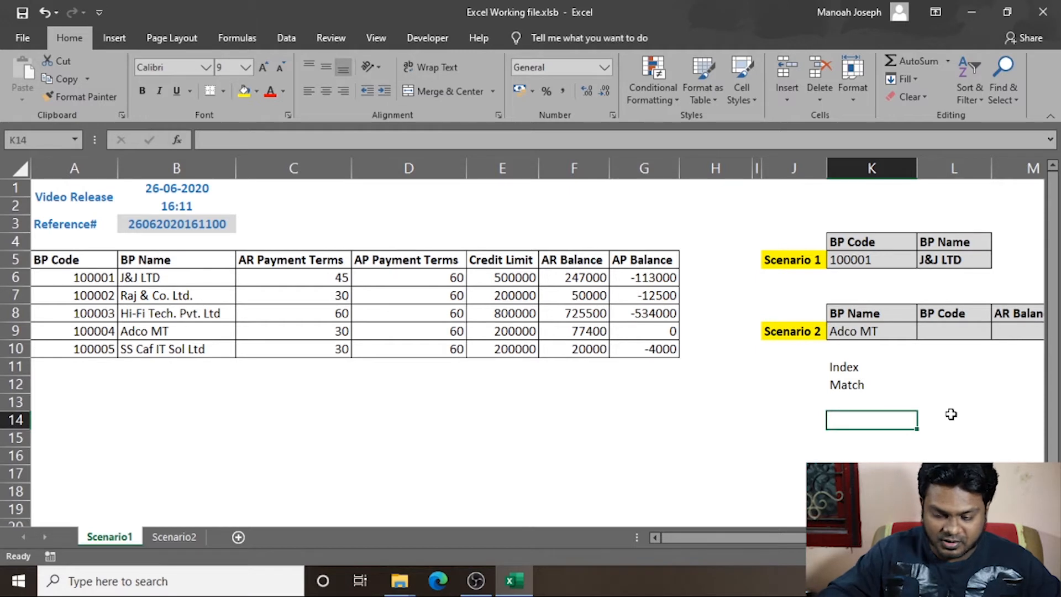
text(+)
click(72, 187)
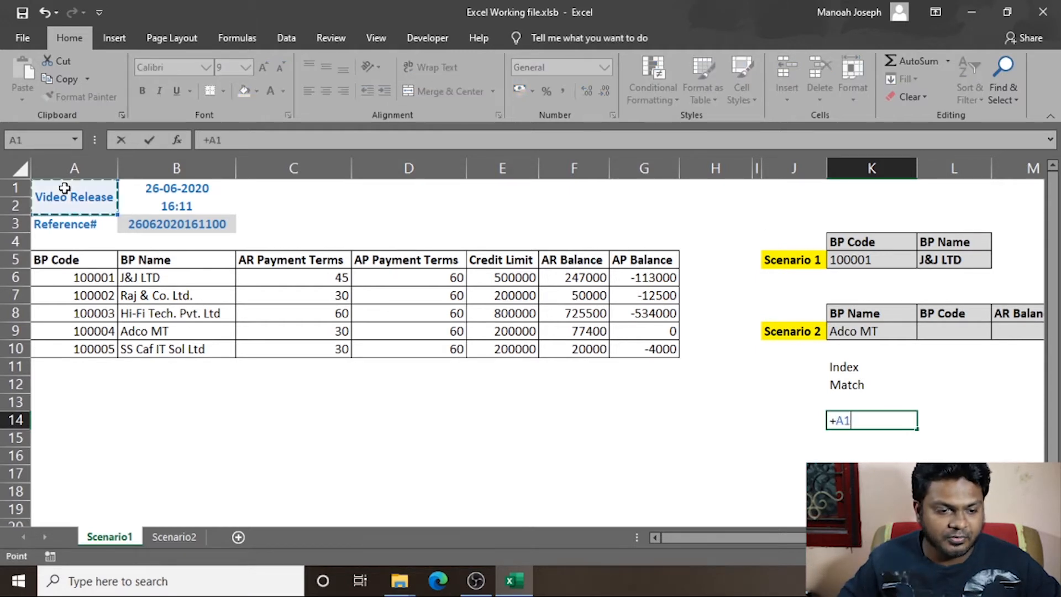
key(ctrl+Return)
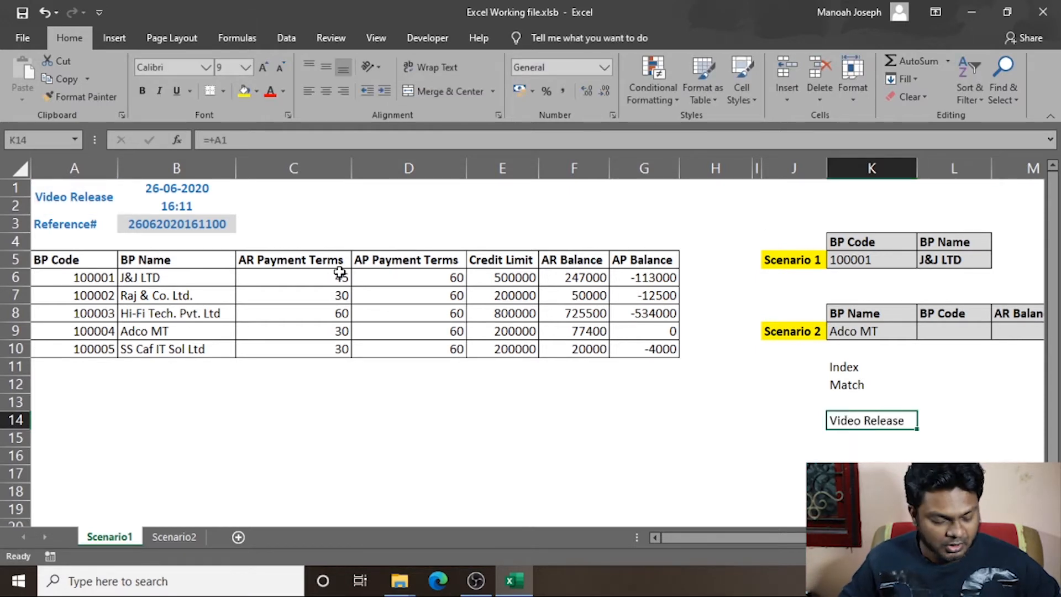
key(F2)
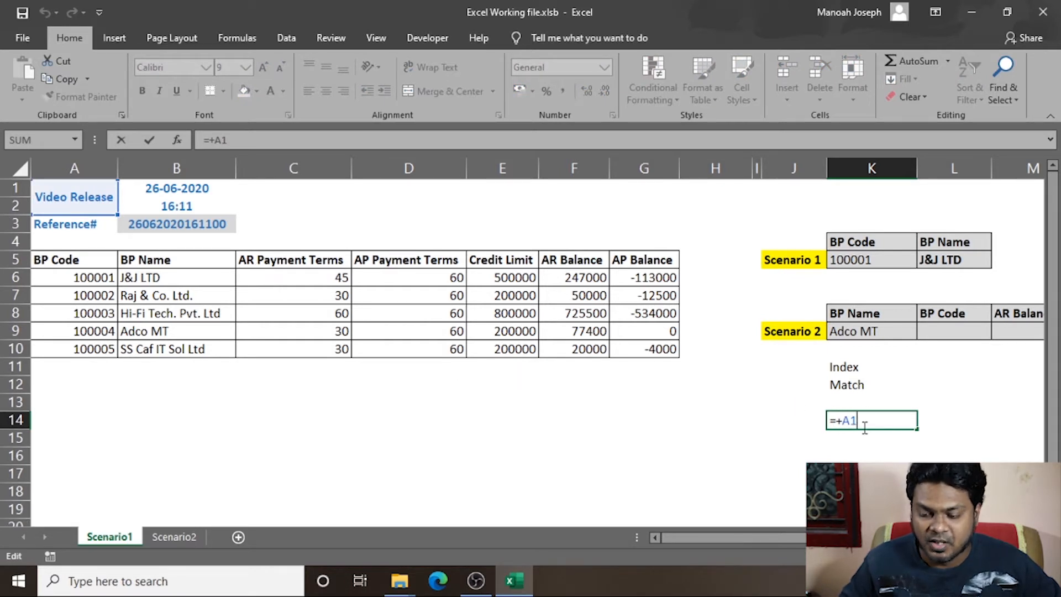
drag(850, 419, 853, 420)
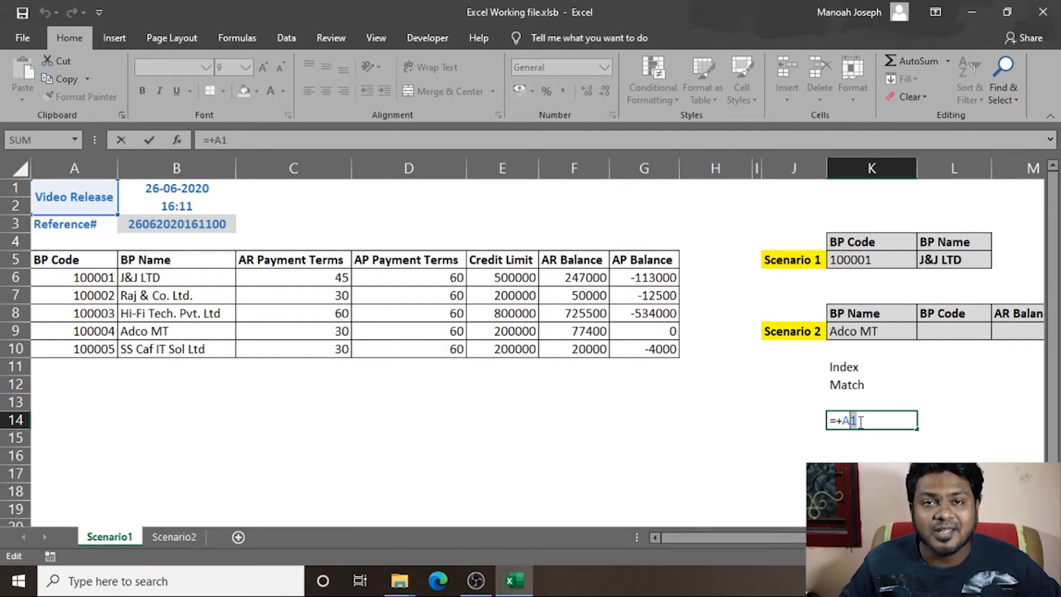
drag(851, 421, 843, 421)
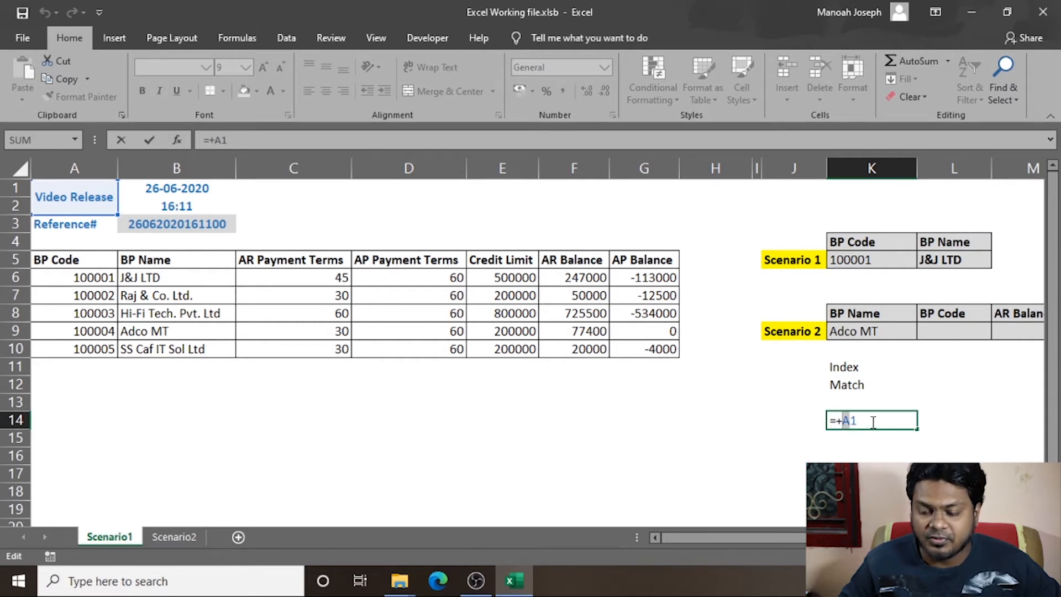
drag(863, 422, 852, 421)
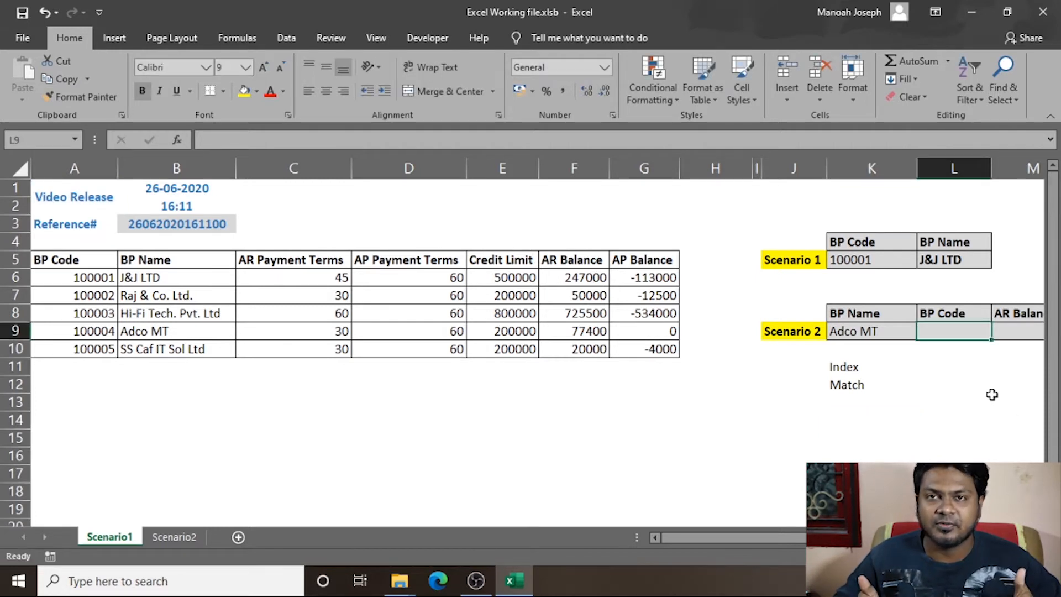
Step: Enter the formula +INDEX(A:A,9) in L11 to return the BP code from row 9, and check its row number argument
key(Down)
key(Down)
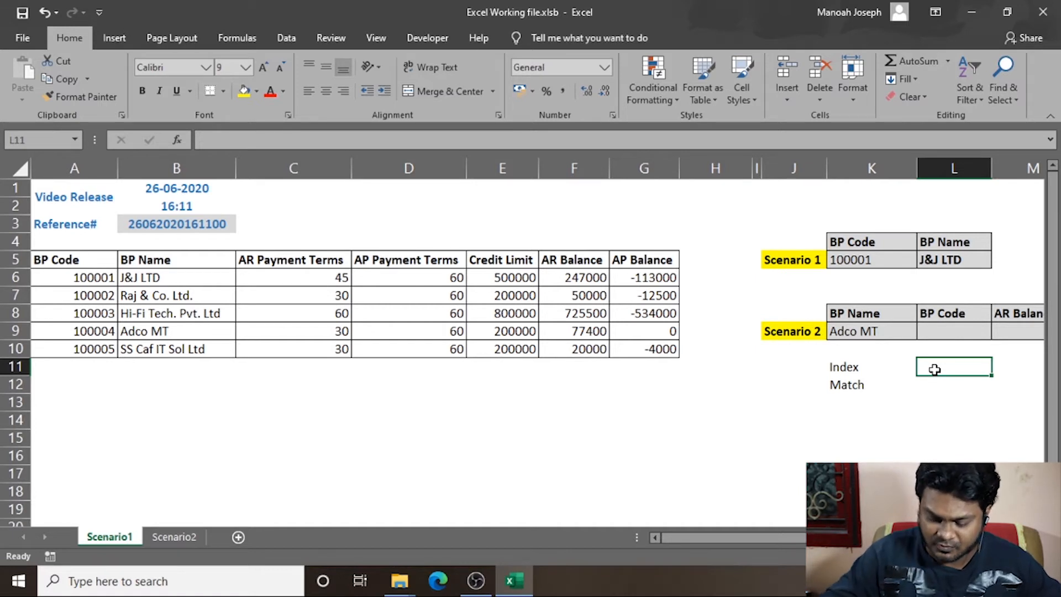
text(+INDEX()
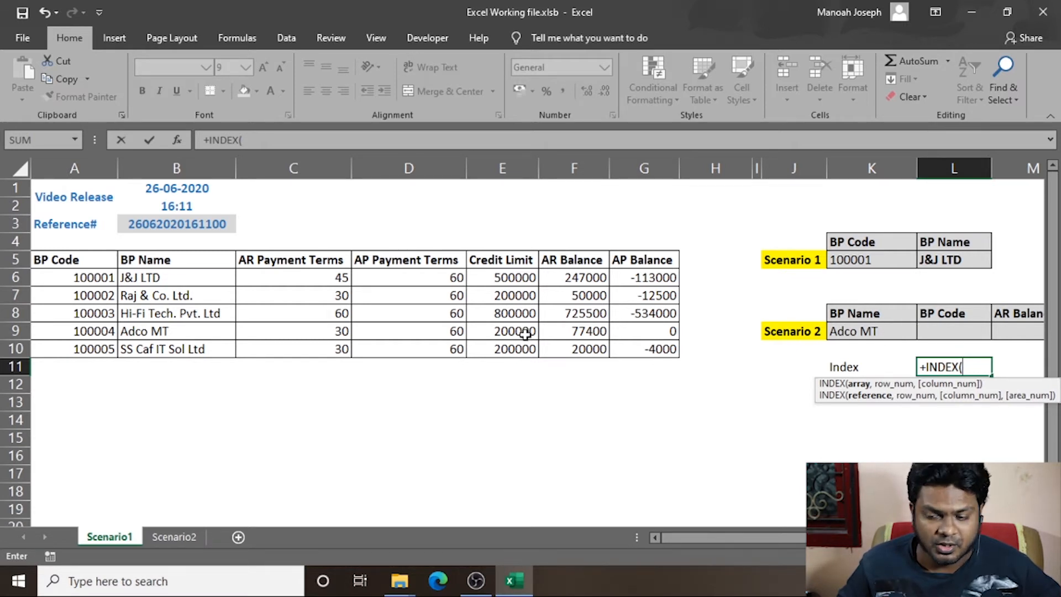
click(65, 165)
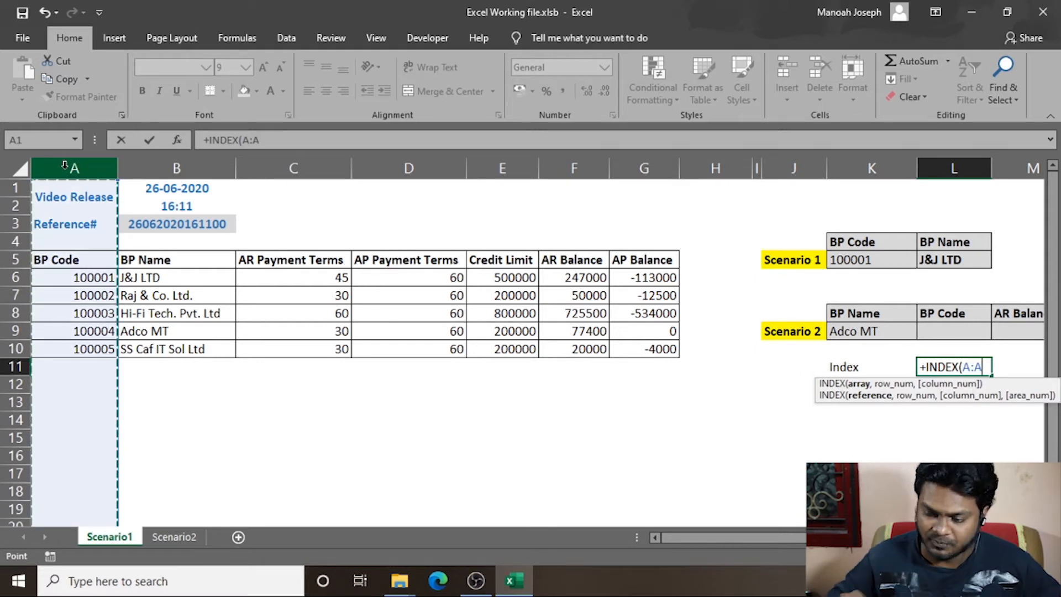
text(,)
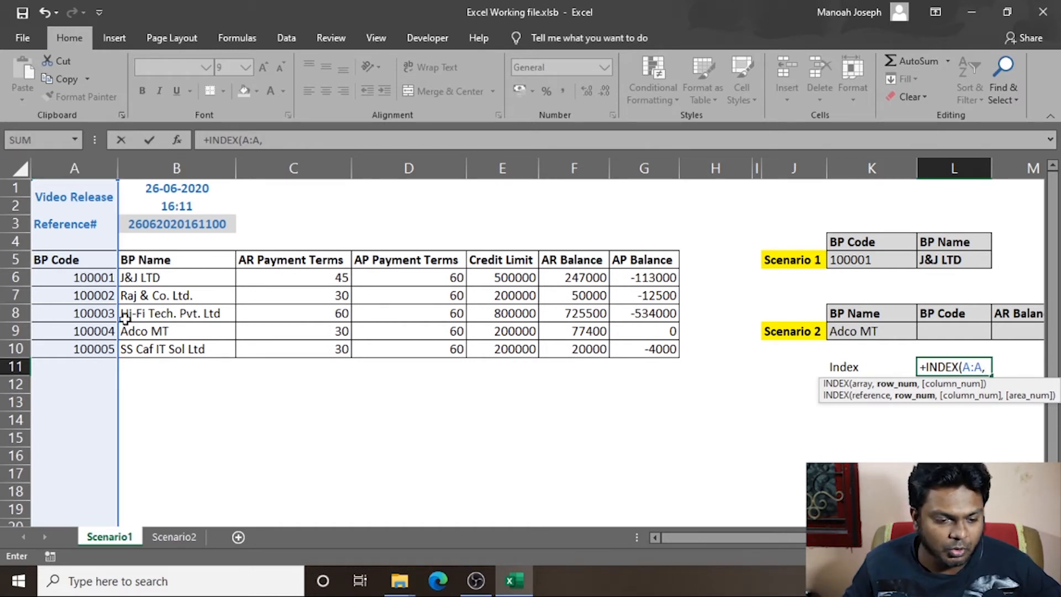
text(9))
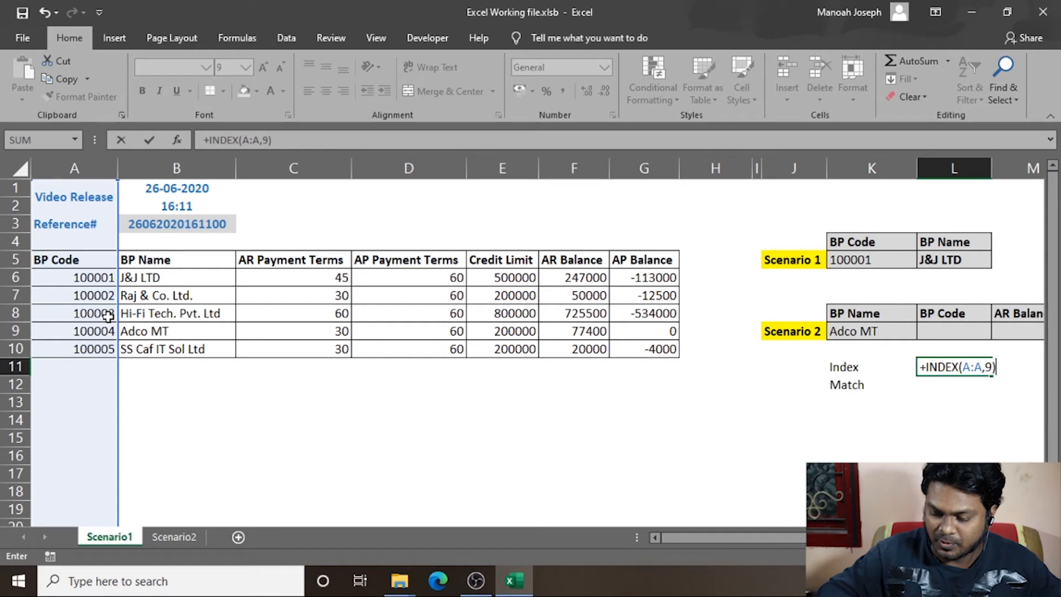
key(Return)
key(Up)
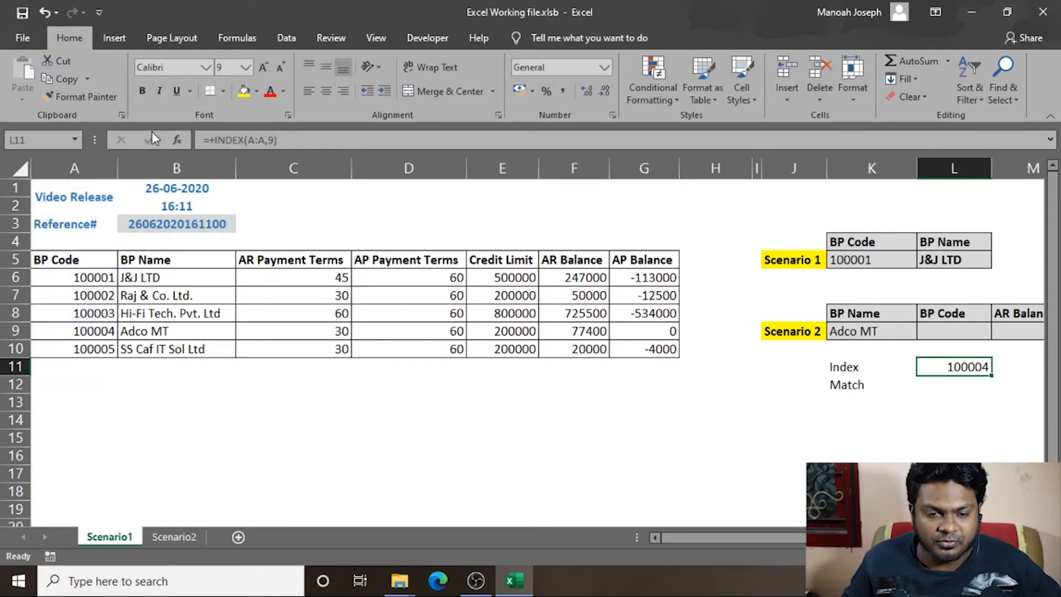
double_click(271, 140)
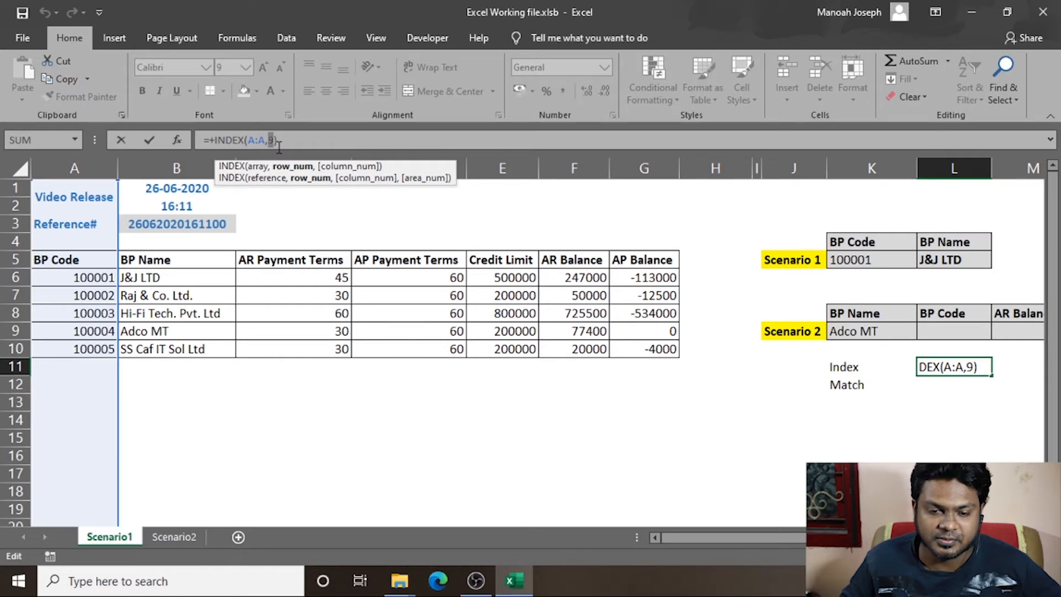
key(Return)
Step: Enter the formula +MATCH(K9,B:B,0) in L12 to find the row of the Scenario 2 BP name by exact match, and compare it with the INDEX formula
text(+match)
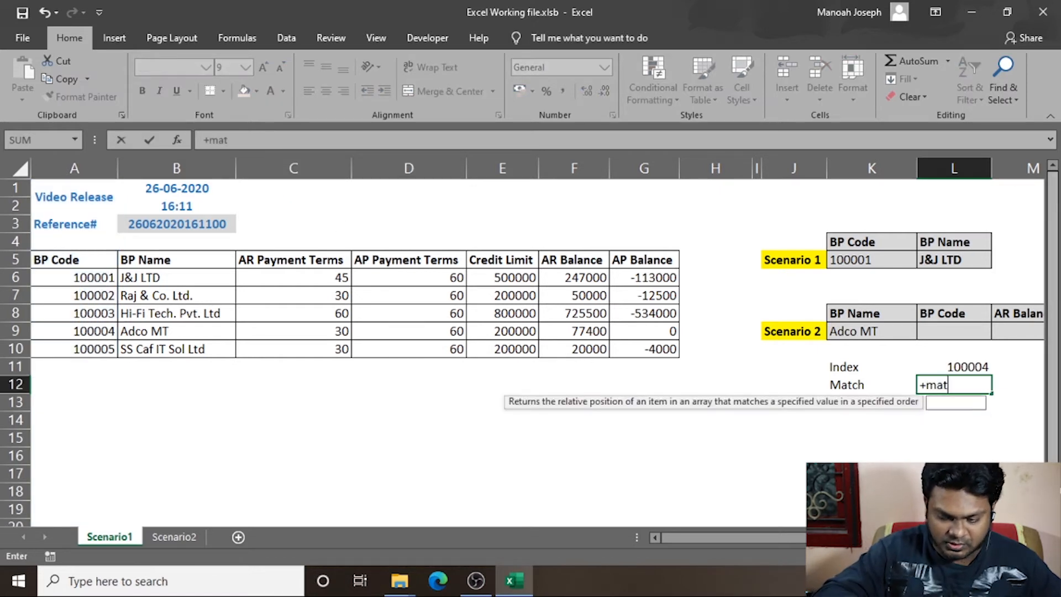
key(Tab)
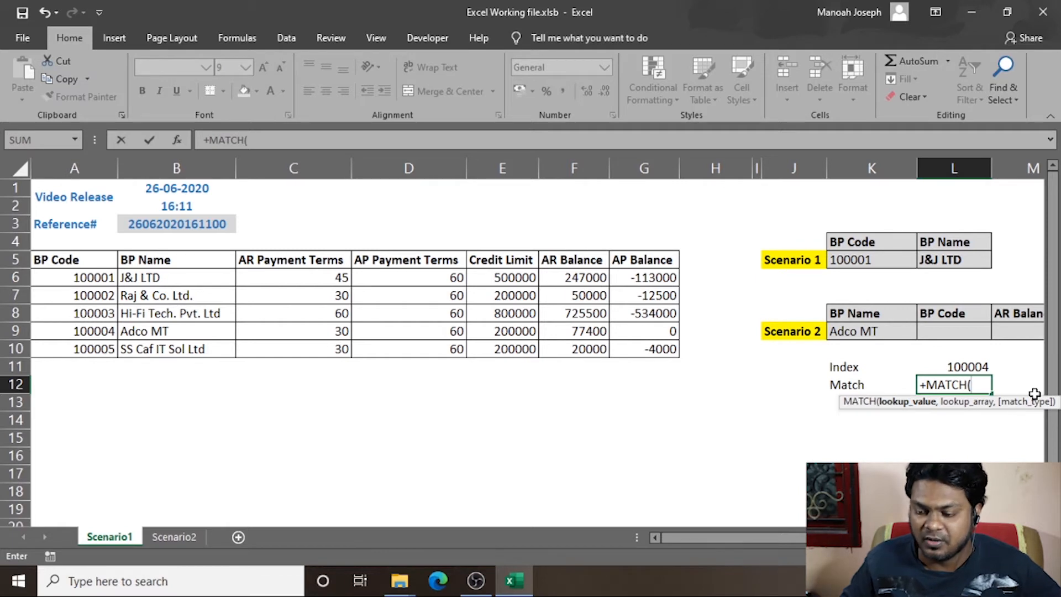
click(879, 331)
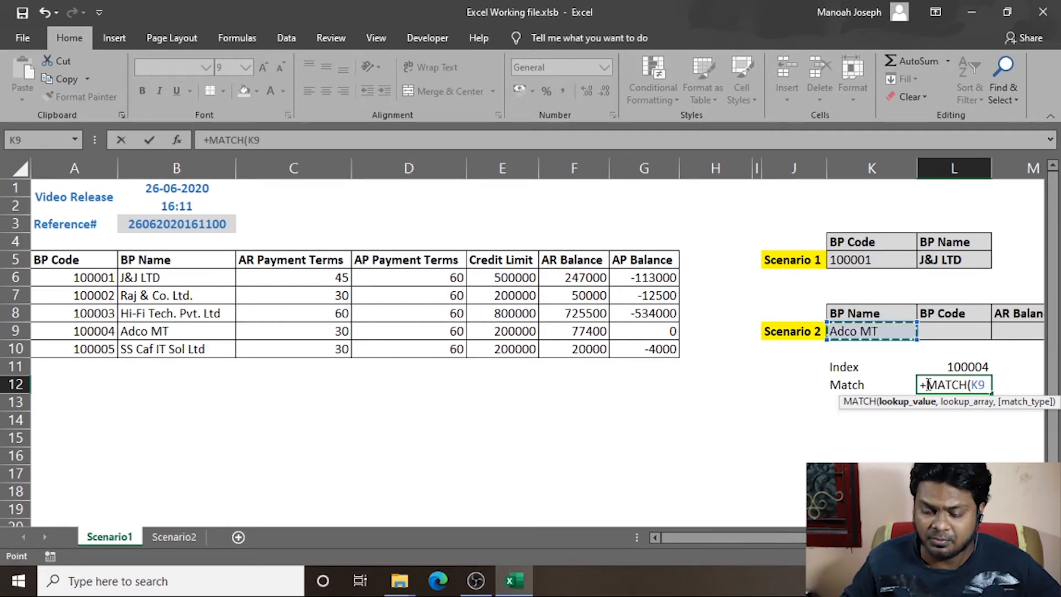
text(,)
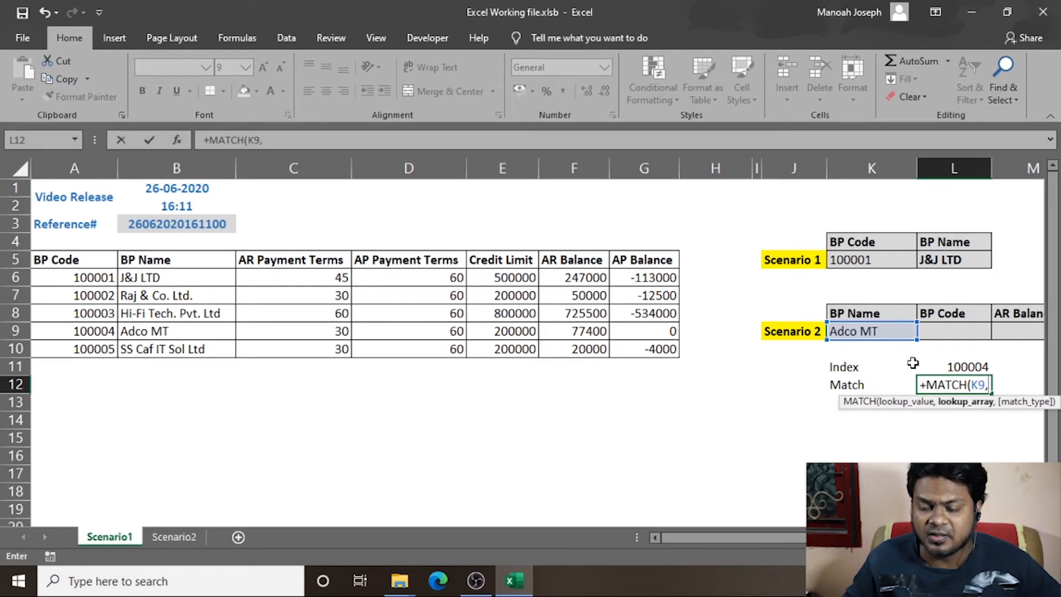
click(189, 168)
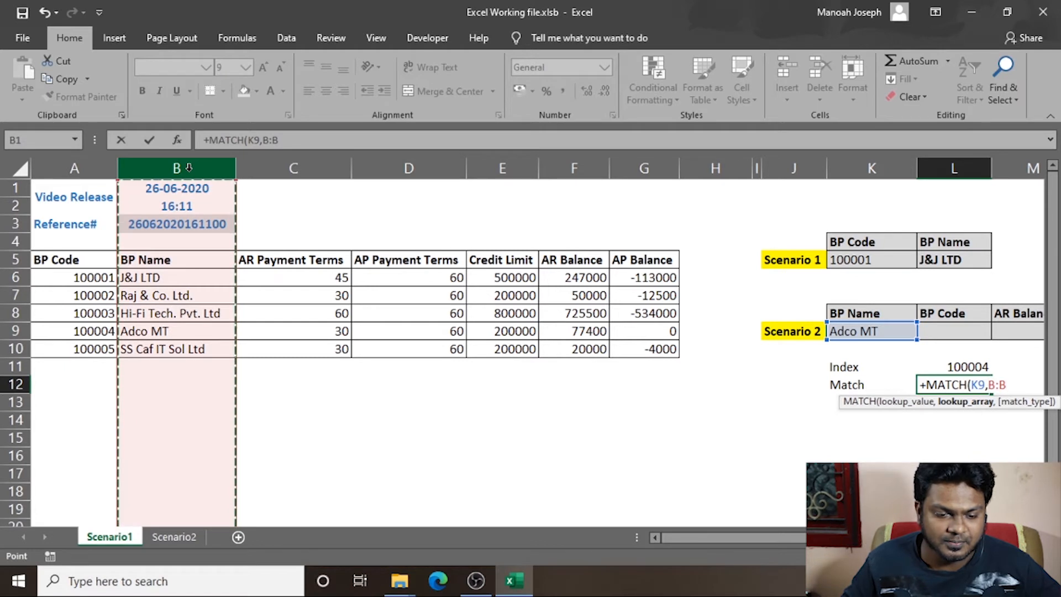
text(,)
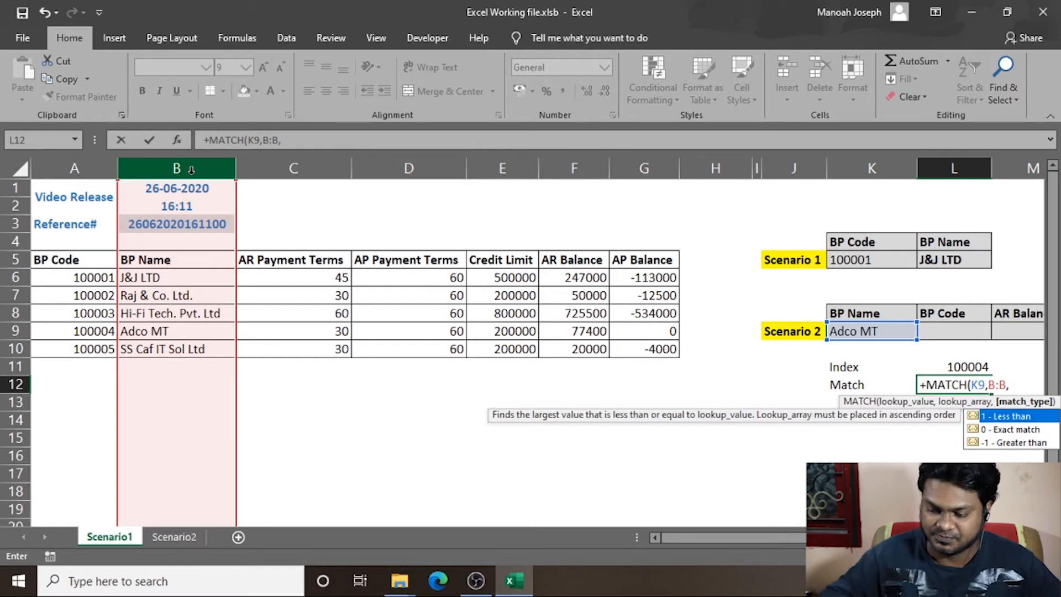
text(0)
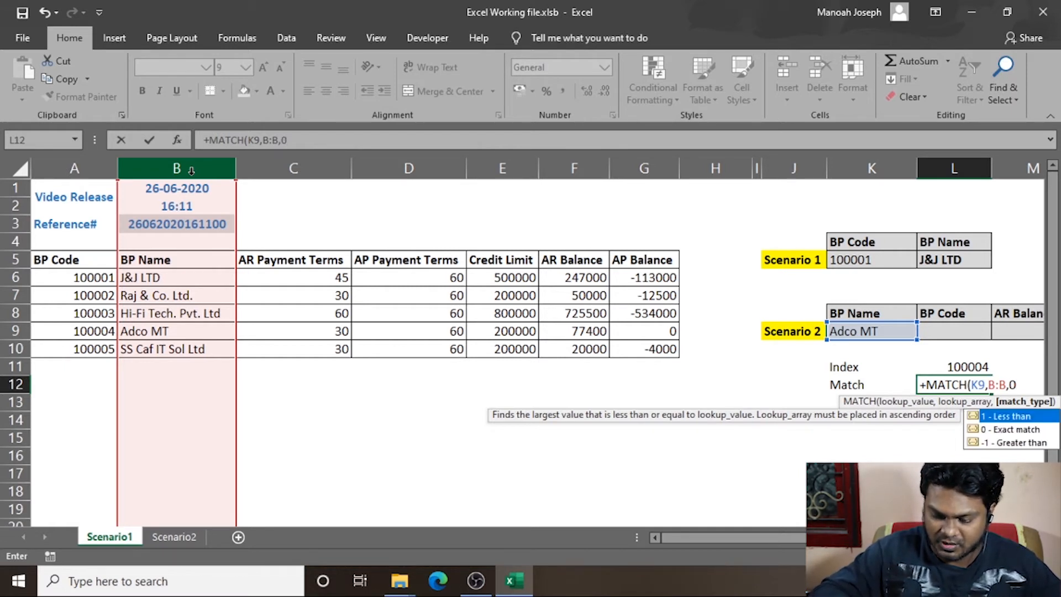
text())
key(Return)
key(Up)
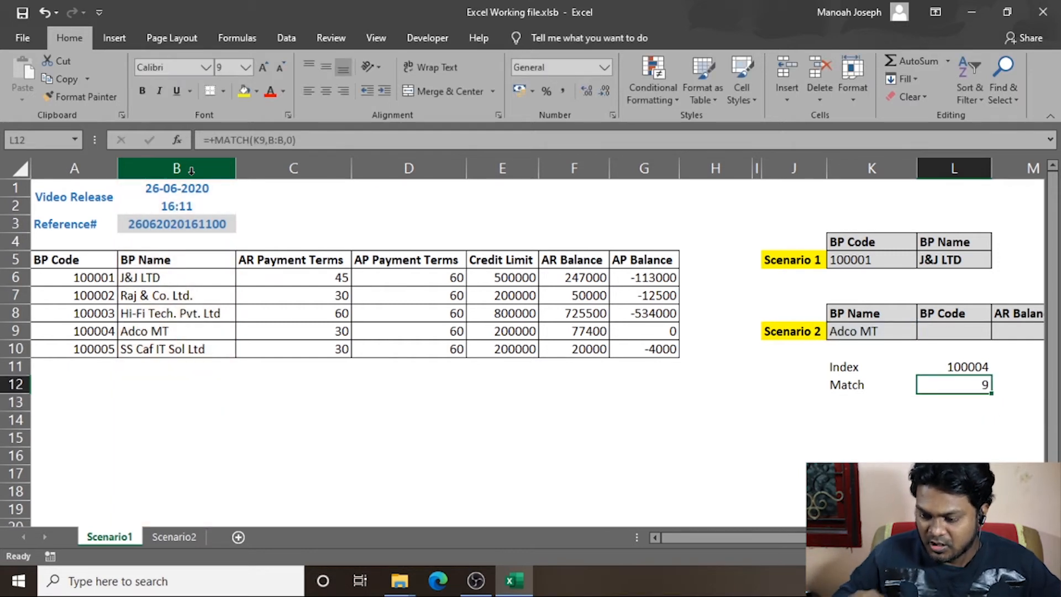
click(970, 365)
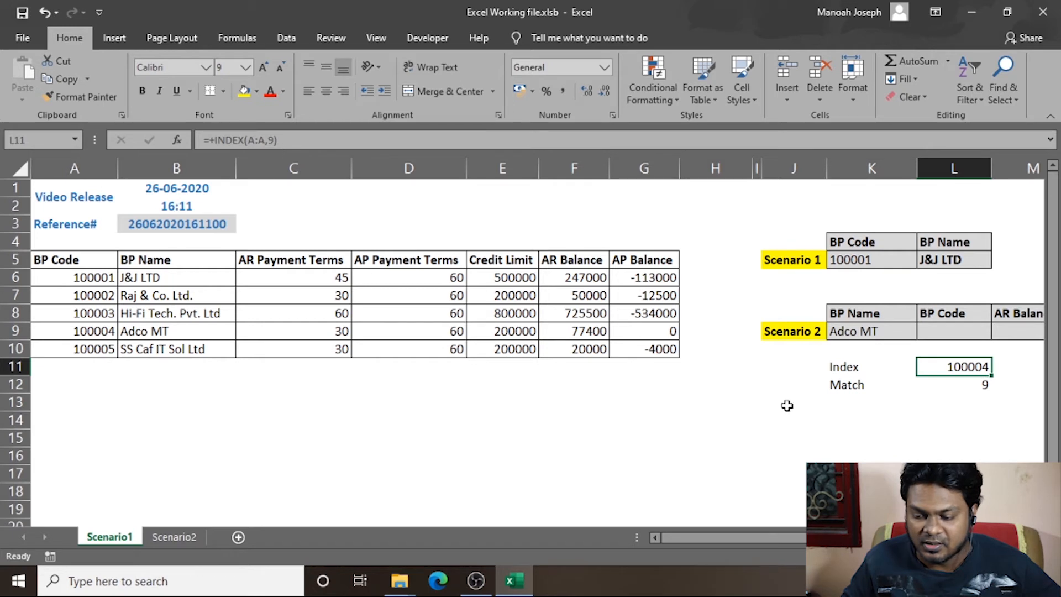
click(961, 385)
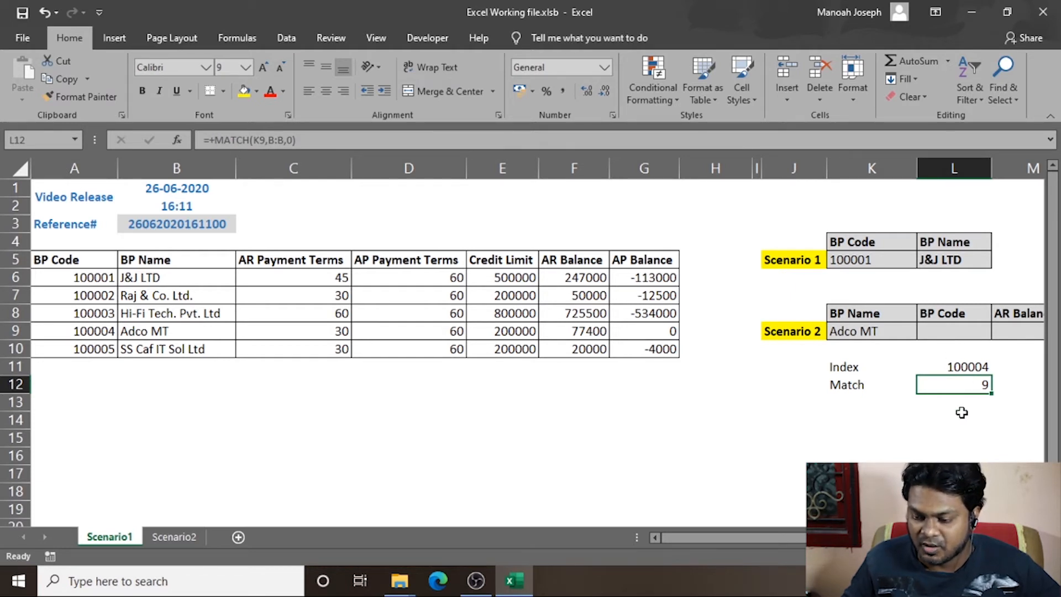
Step: Enter the combined formula +INDEX(A:A,MATCH(K9,B:B,0)) in L9 to return the Scenario 2 BP code, and review its arguments
click(944, 330)
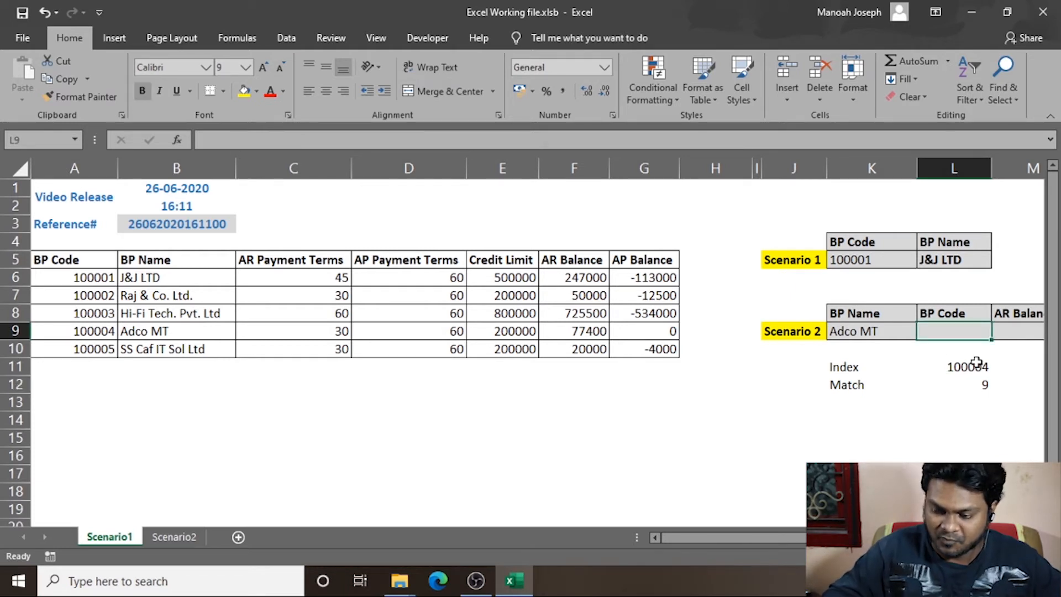
text(+inde)
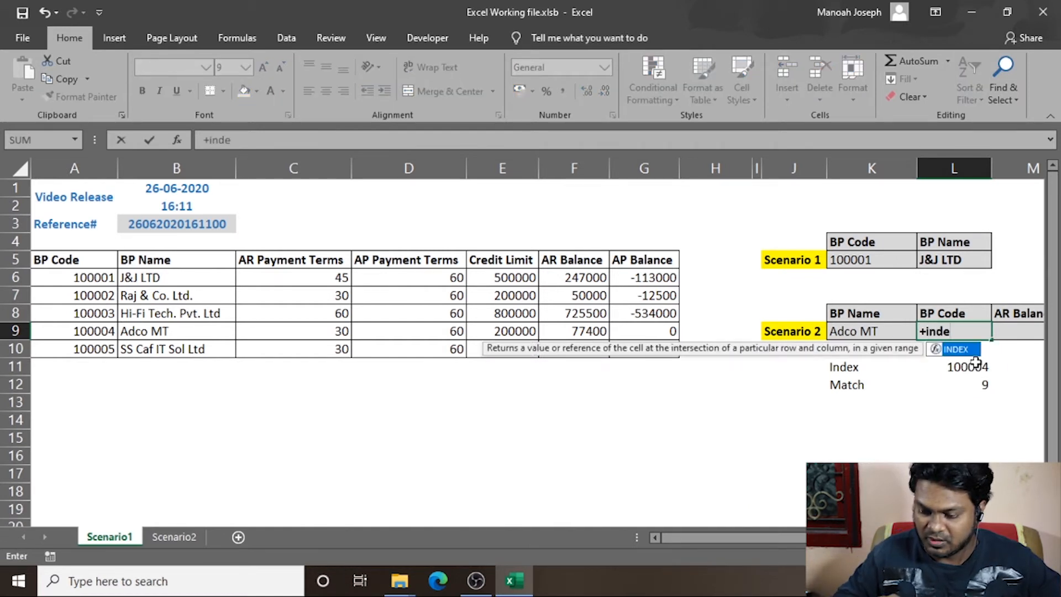
key(Tab)
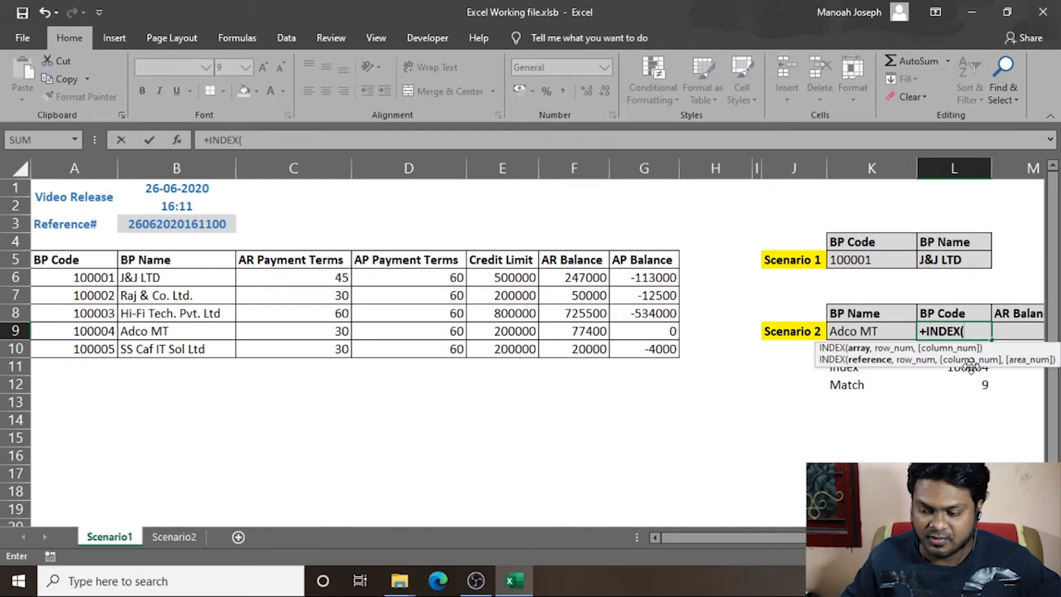
click(75, 166)
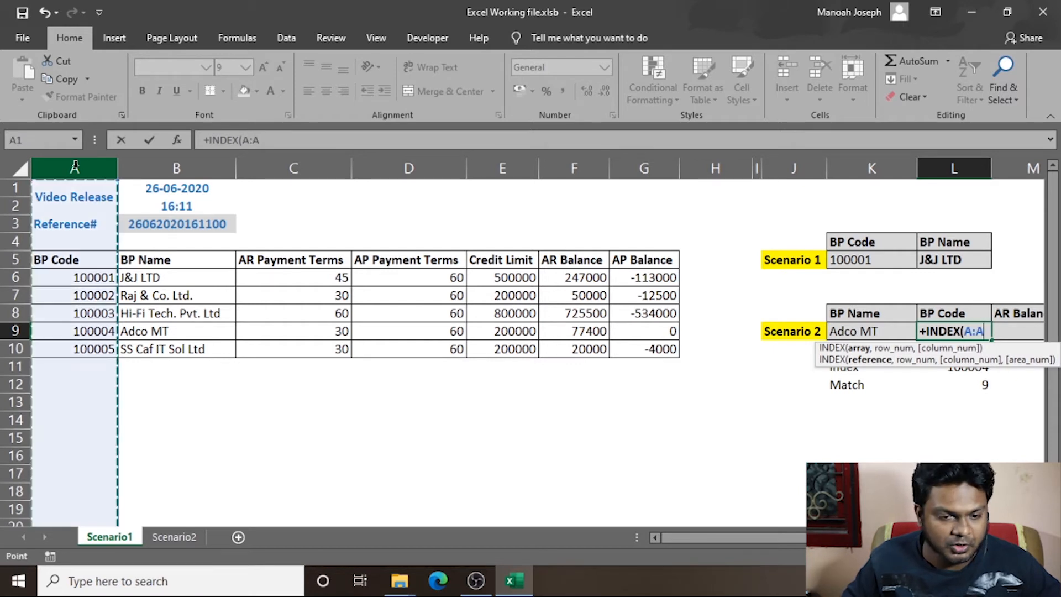
text(,)
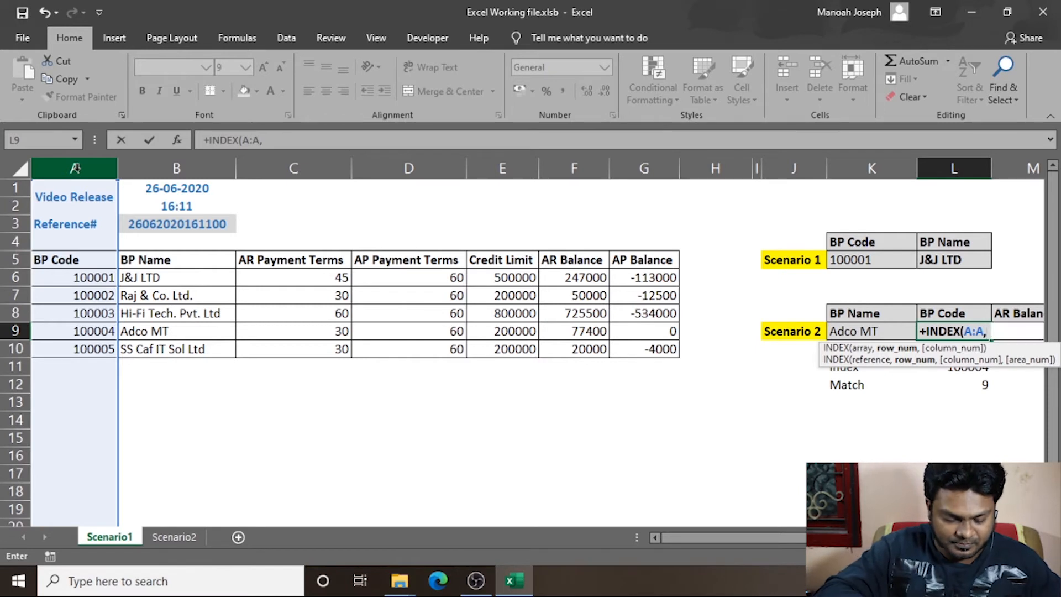
text(match)
key(Tab)
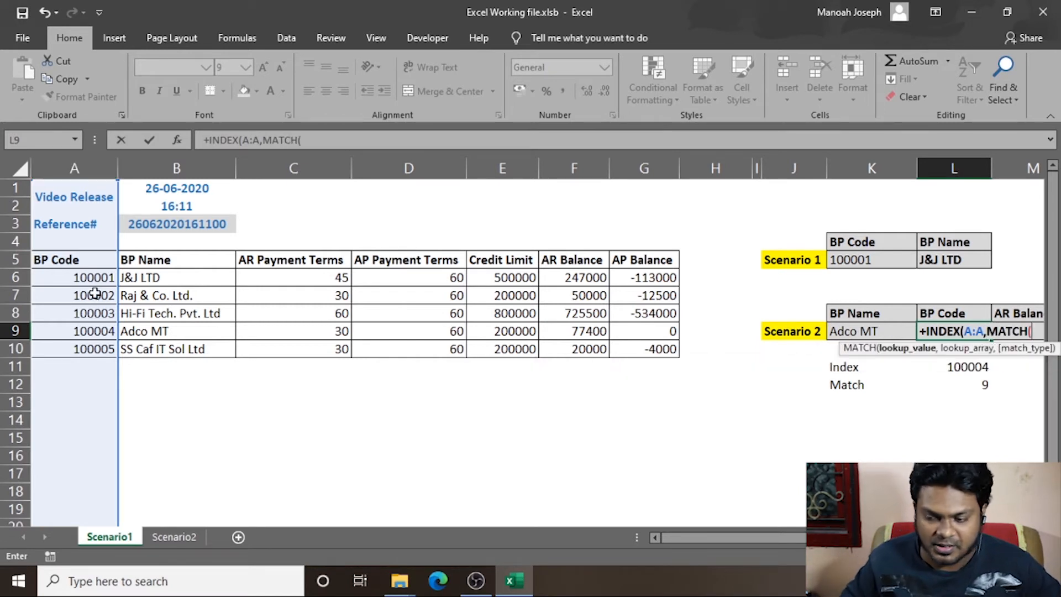
click(836, 330)
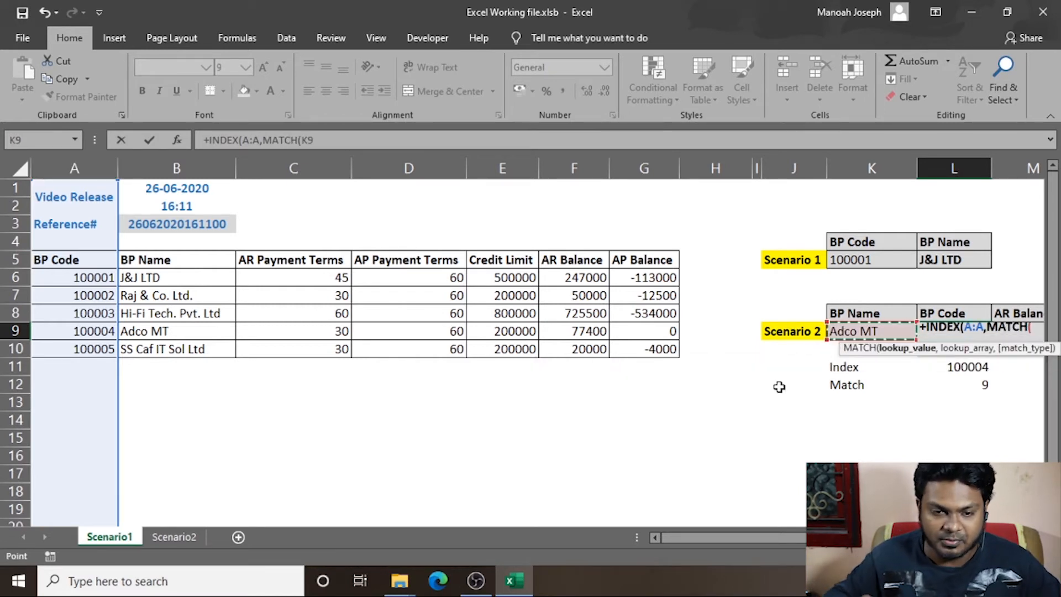
text(,)
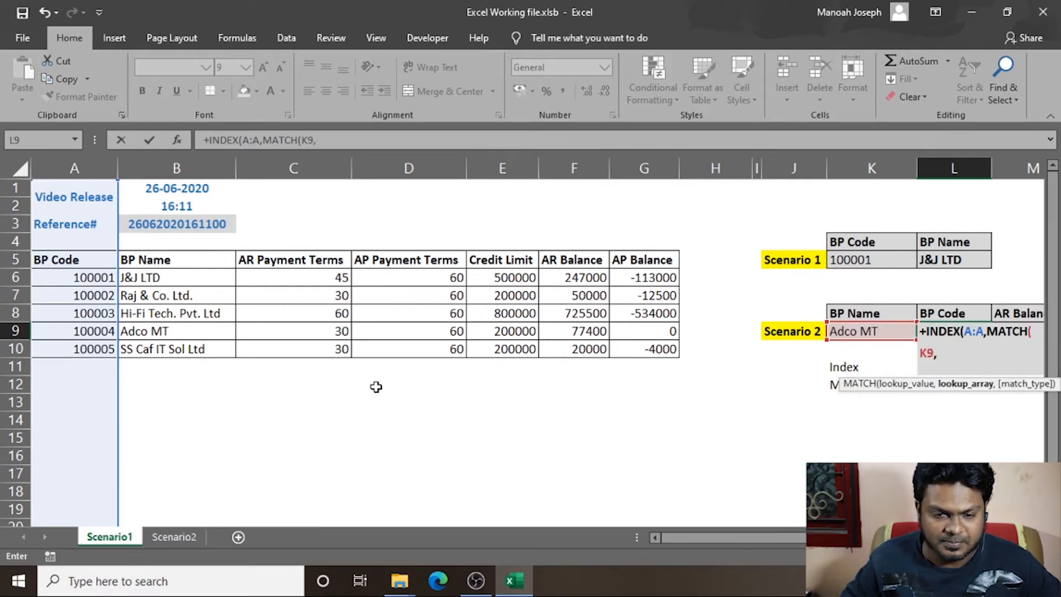
click(190, 164)
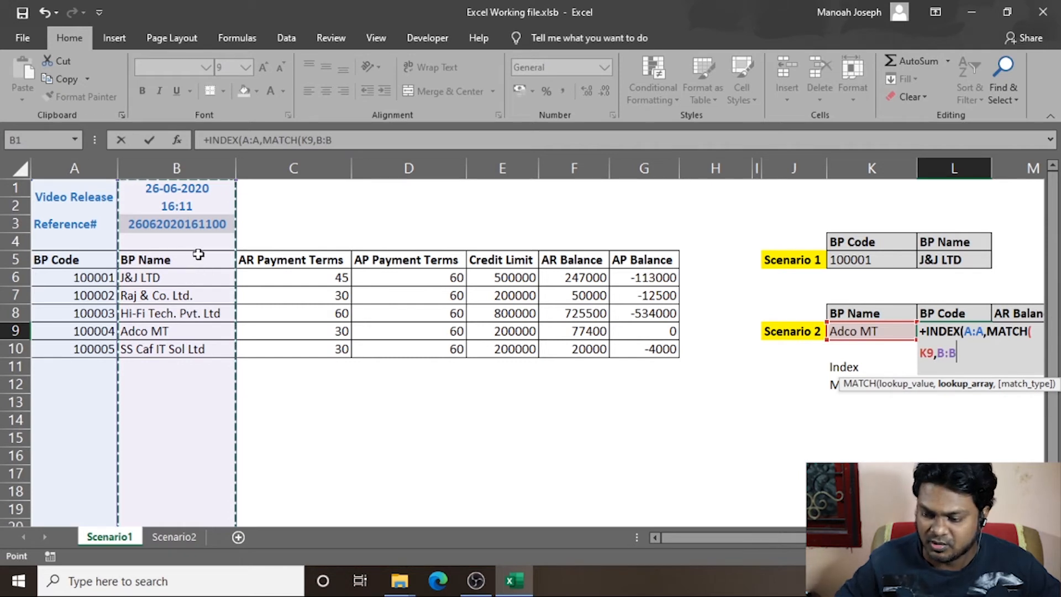
text(,0)
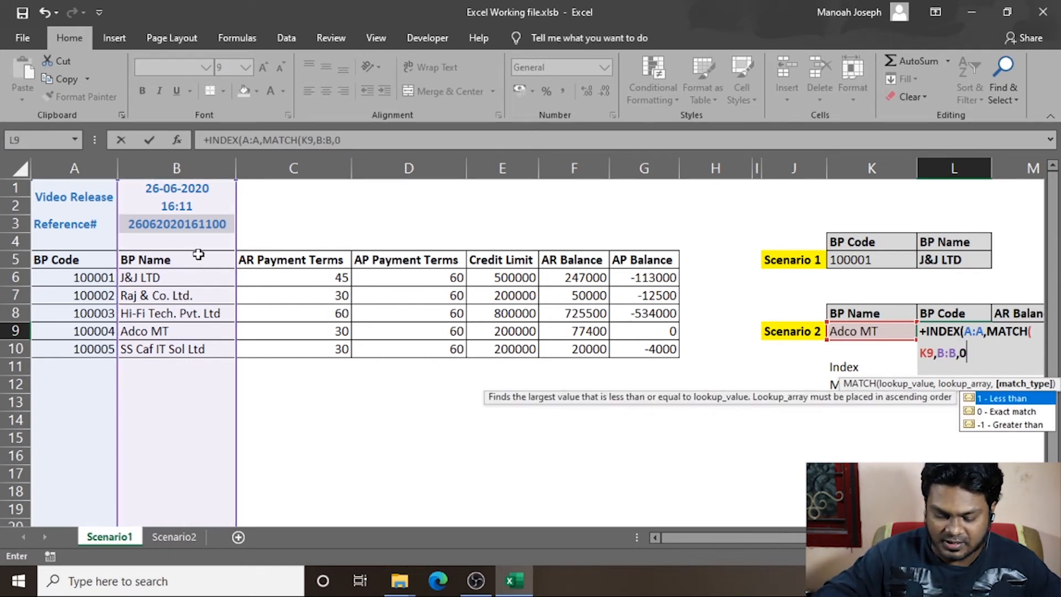
text())
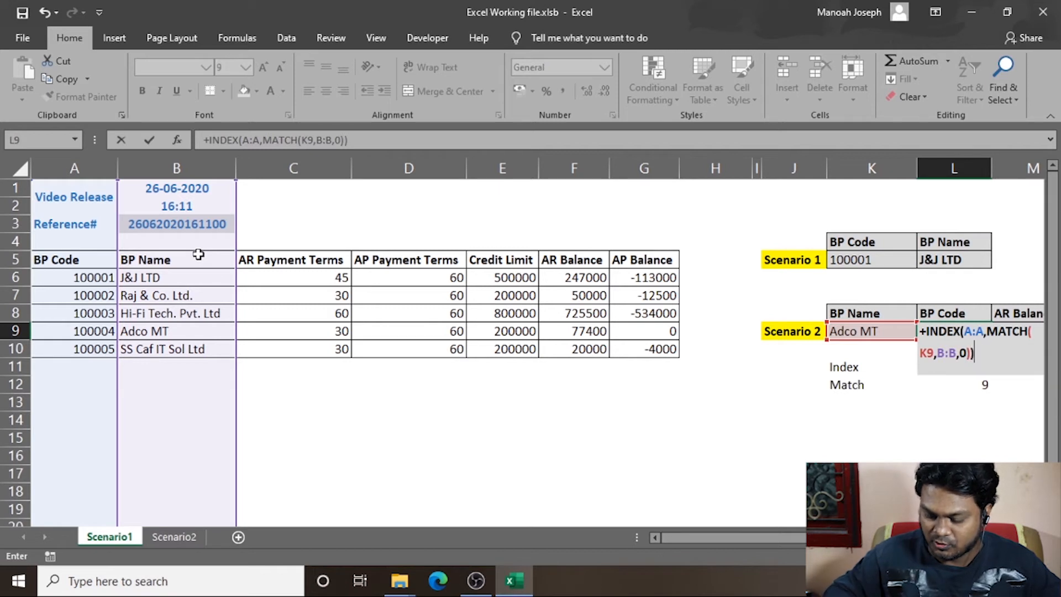
key(Return)
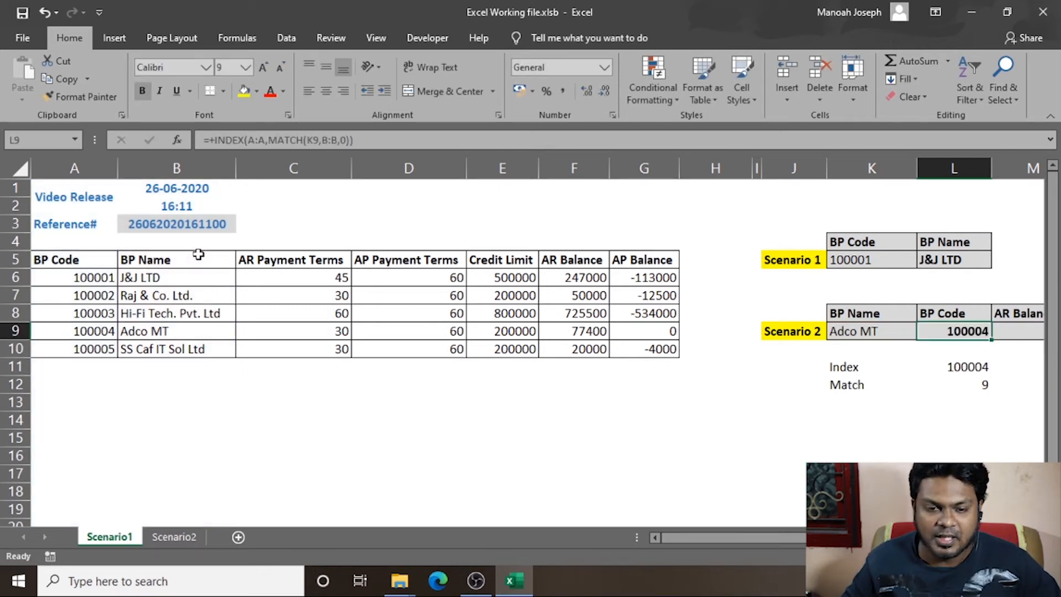
click(368, 144)
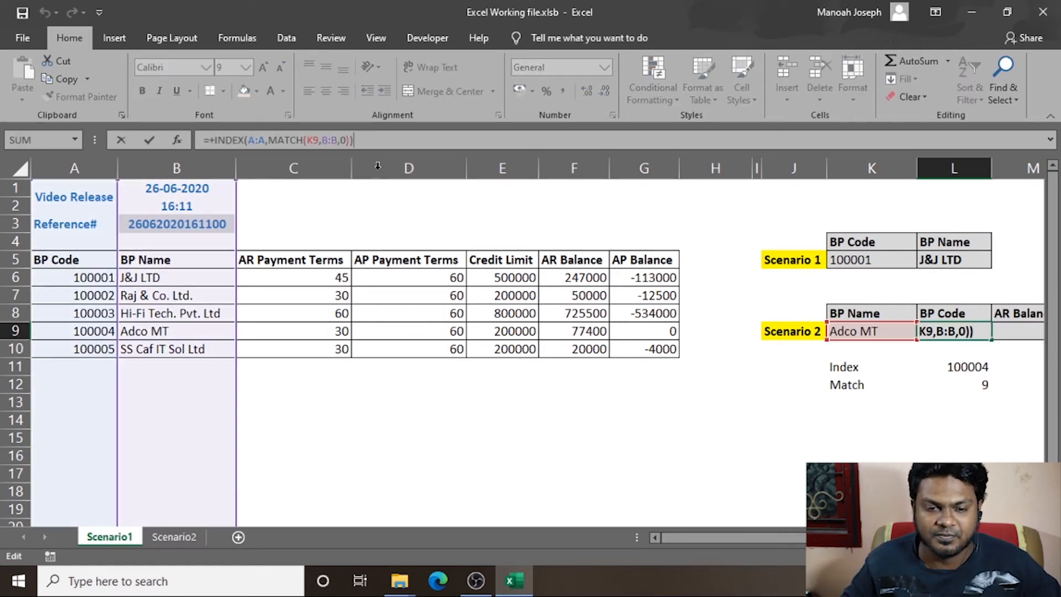
key(Escape)
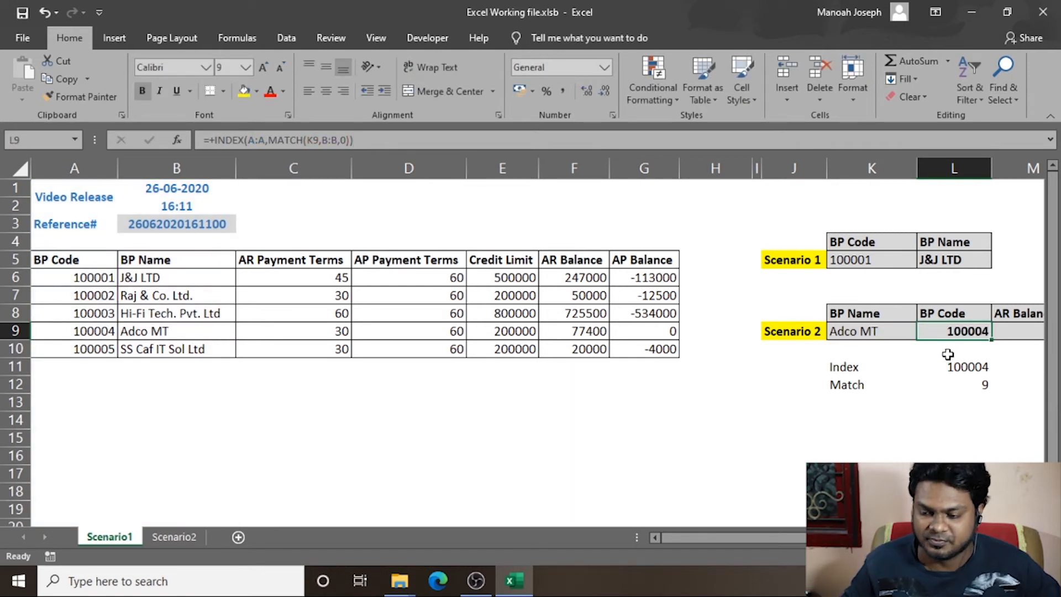
Step: Try pasting a copy of the BP Code column A5:A10 into H5 beside the table, and undo the paste
drag(68, 260, 92, 339)
key(ctrl+c)
click(694, 258)
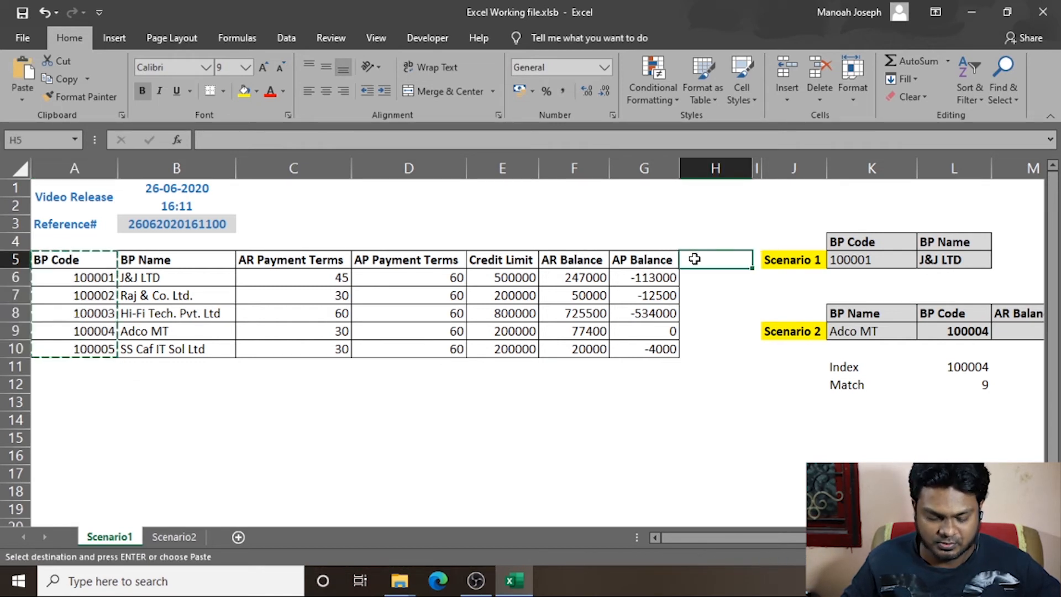
key(ctrl+v)
key(ctrl+z)
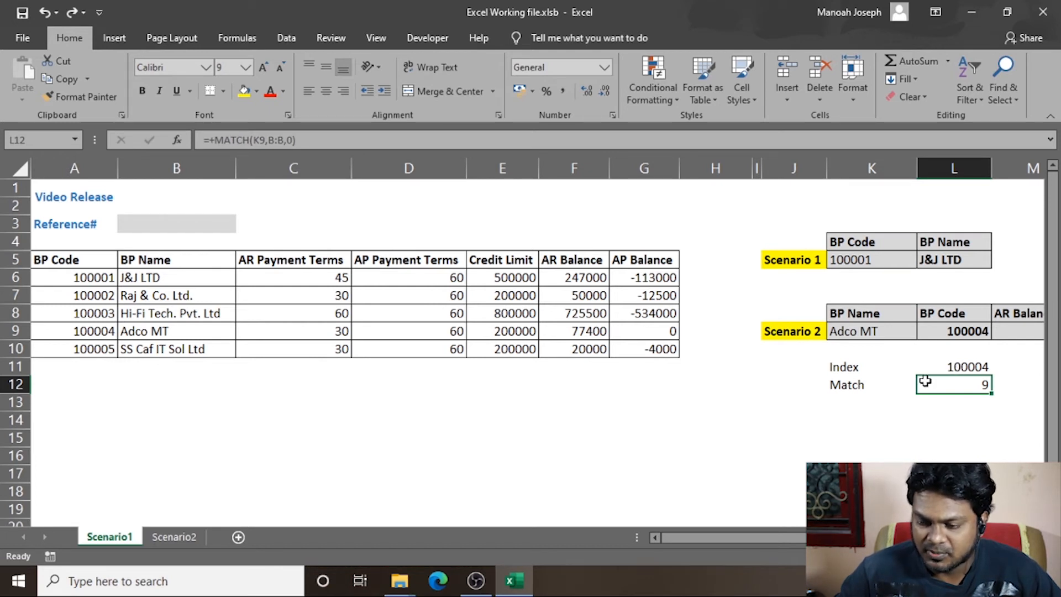
Step: Check the lookup value of the MATCH formula in L12, and replace the Scenario 2 BP name in K9 with hi-fi
click(884, 335)
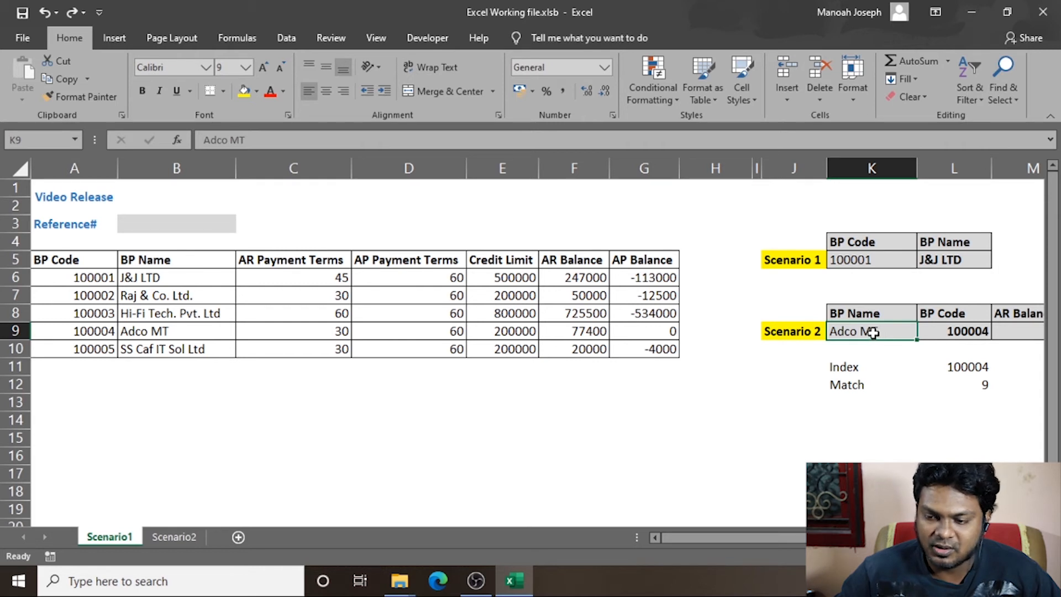
click(170, 316)
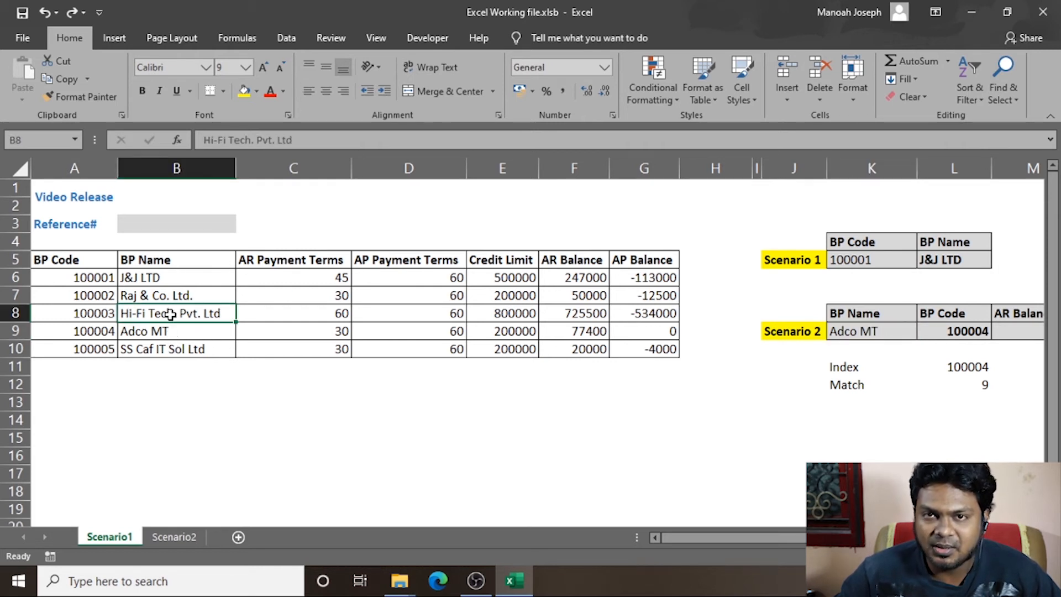
click(879, 333)
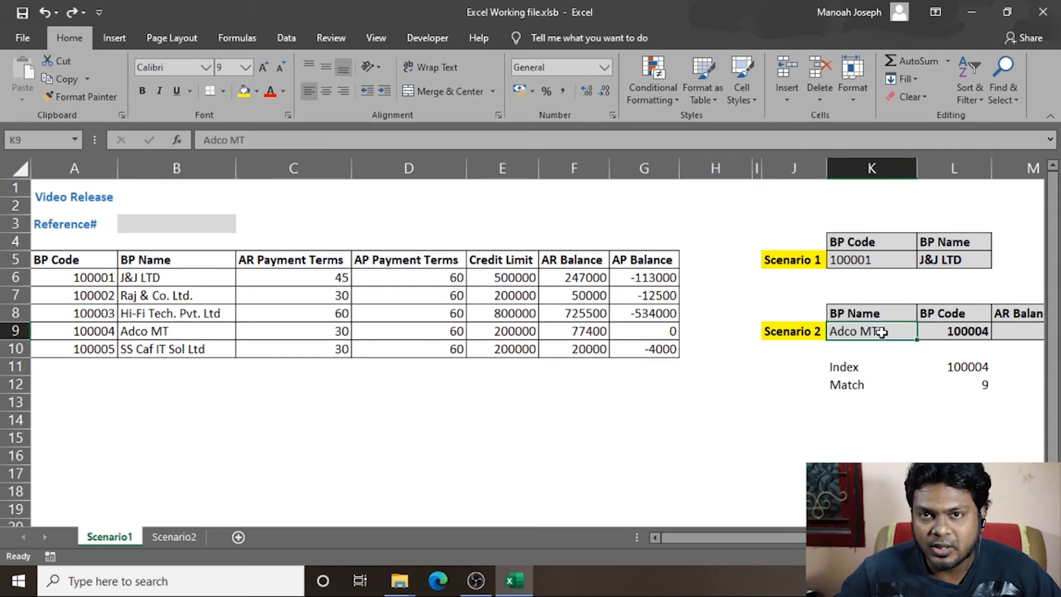
click(984, 383)
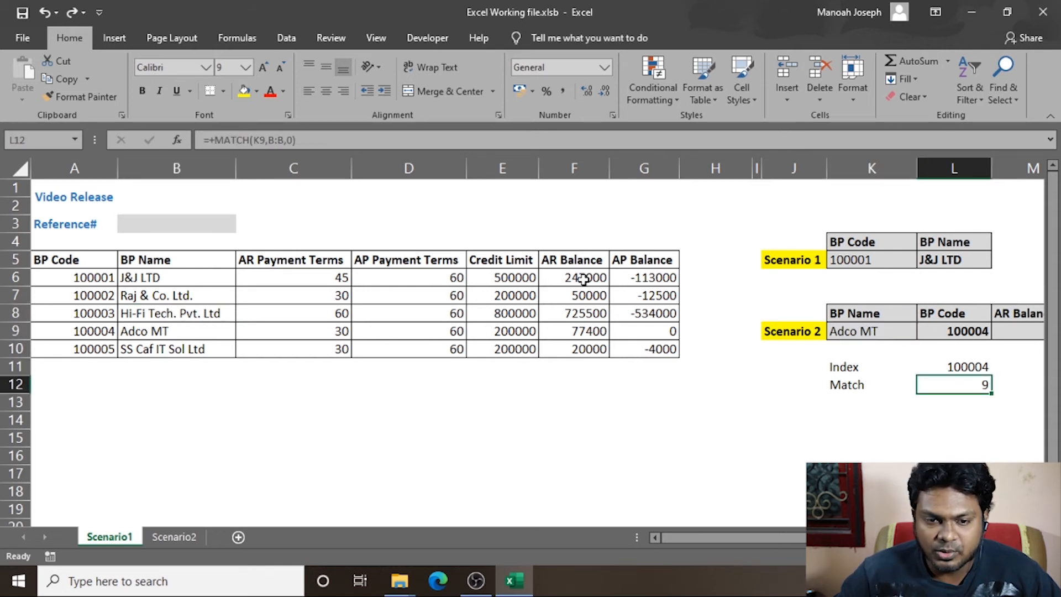
click(263, 140)
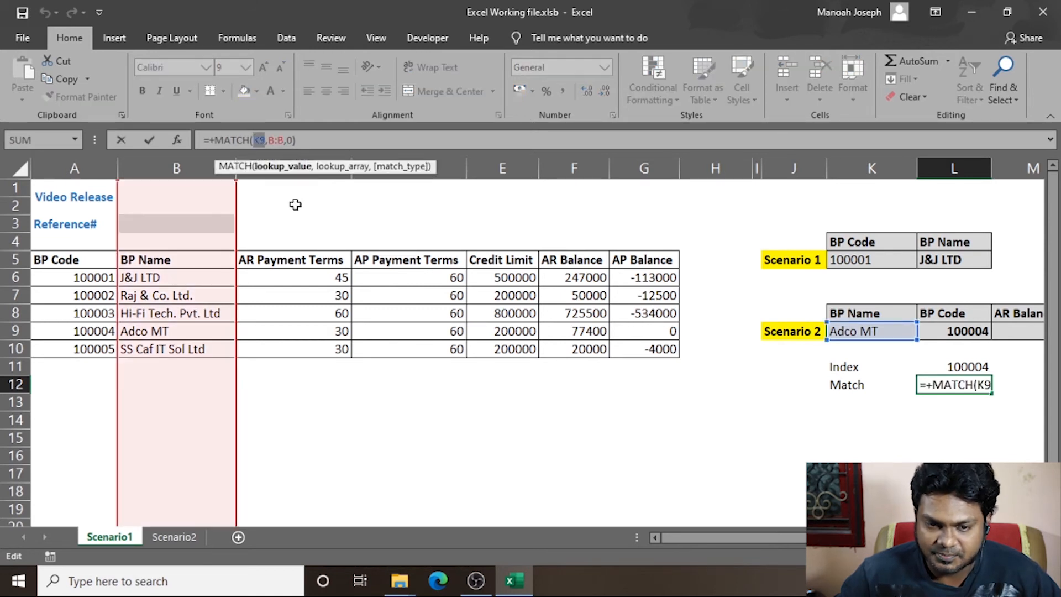
key(Escape)
click(887, 328)
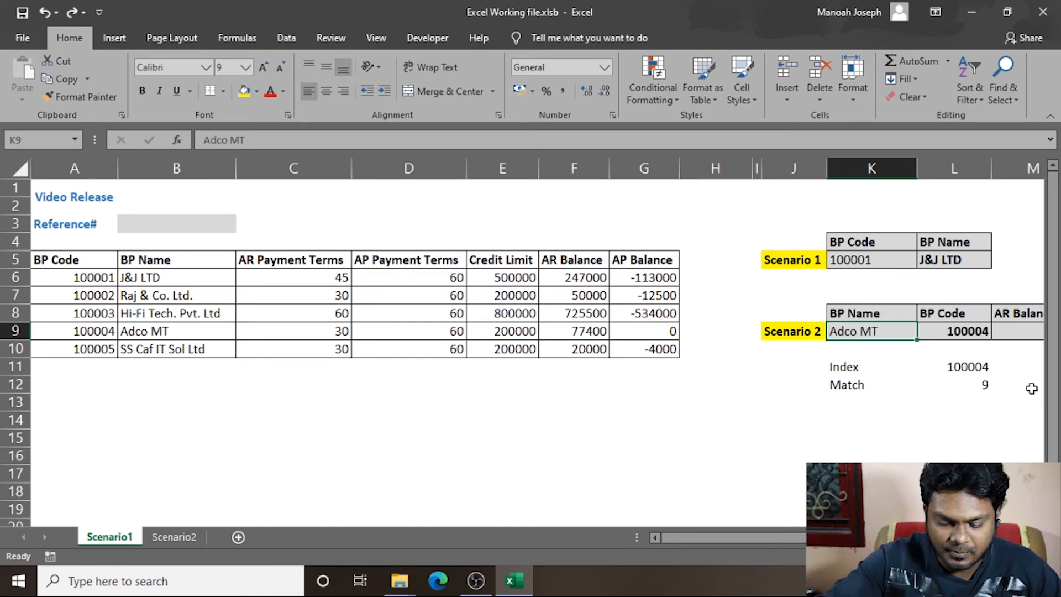
text(hi-fi)
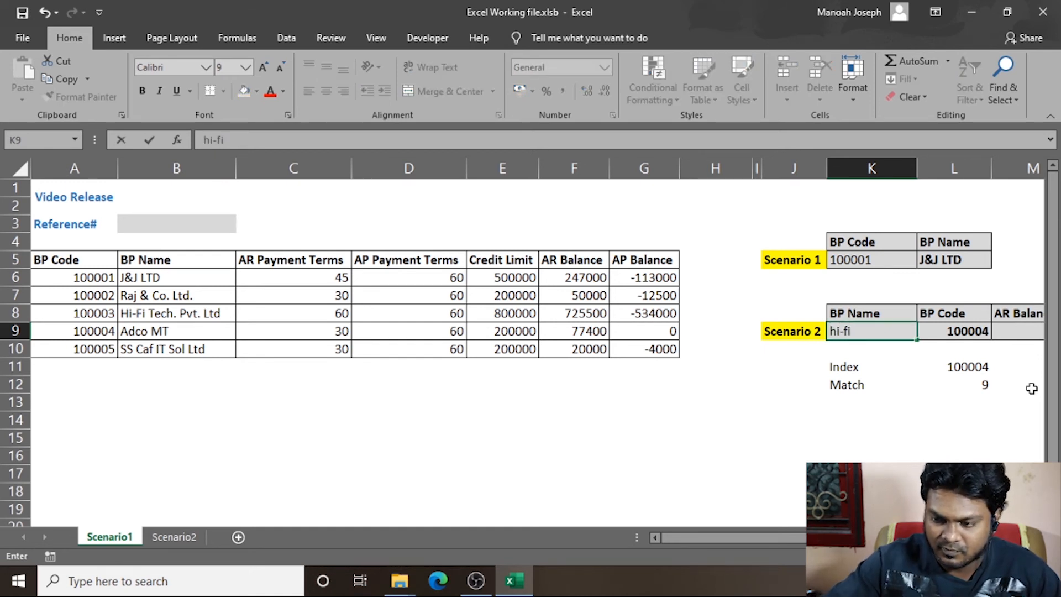
key(Return)
Step: Append the wildcard &"*" to the lookup value K9 in the L12 MATCH formula so that it accepts a partial name
click(980, 386)
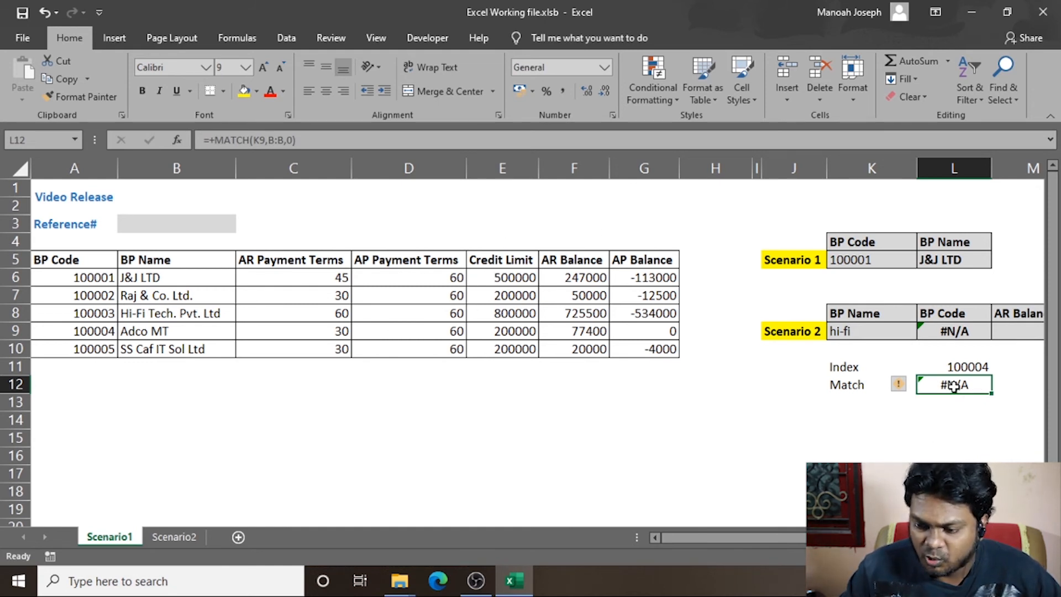
click(265, 139)
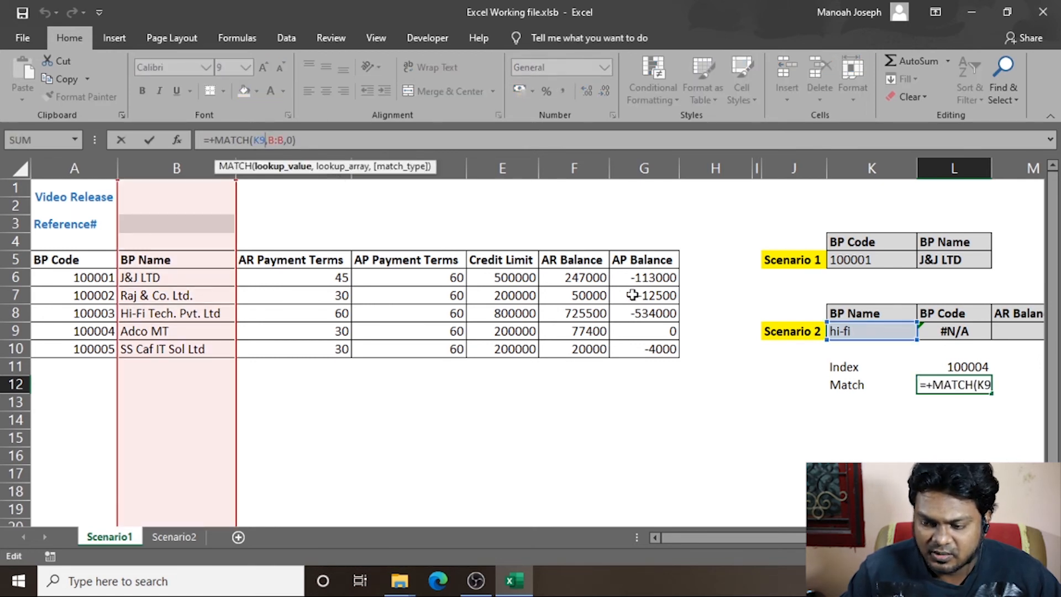
key(Escape)
key(F2)
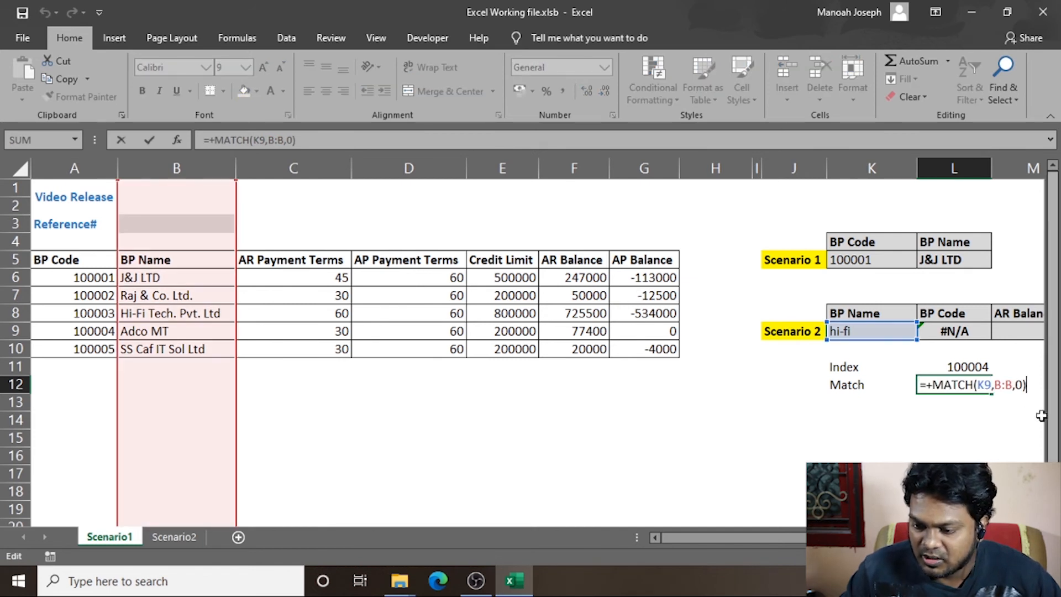
click(991, 384)
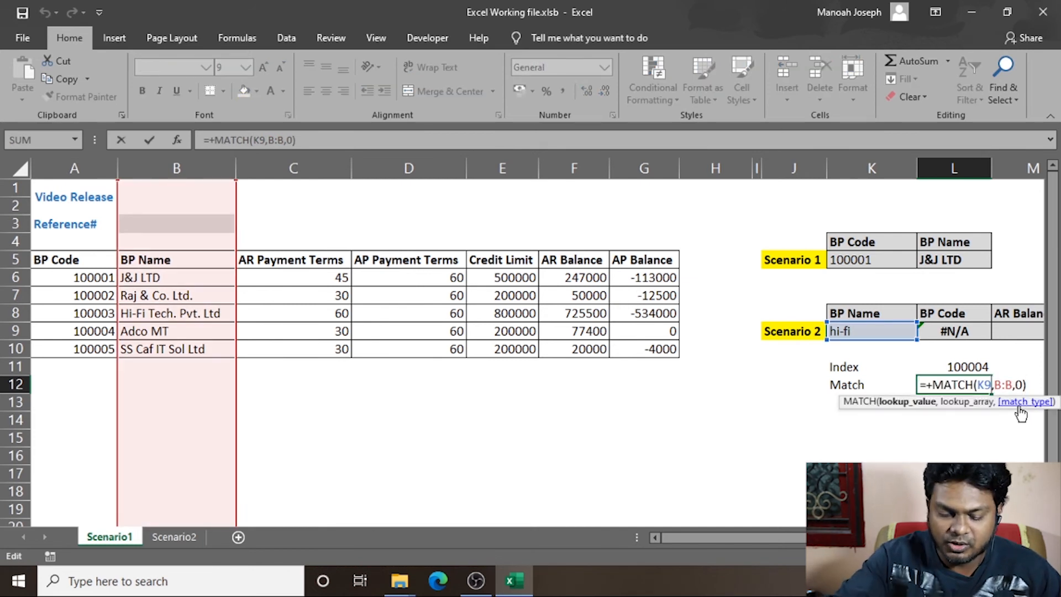
text(&)
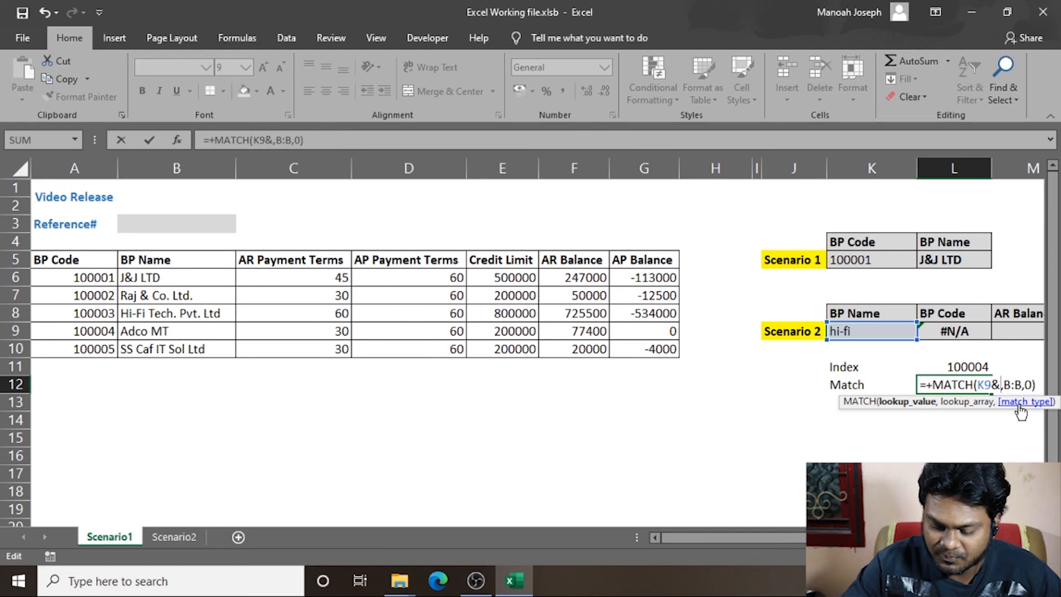
text("")
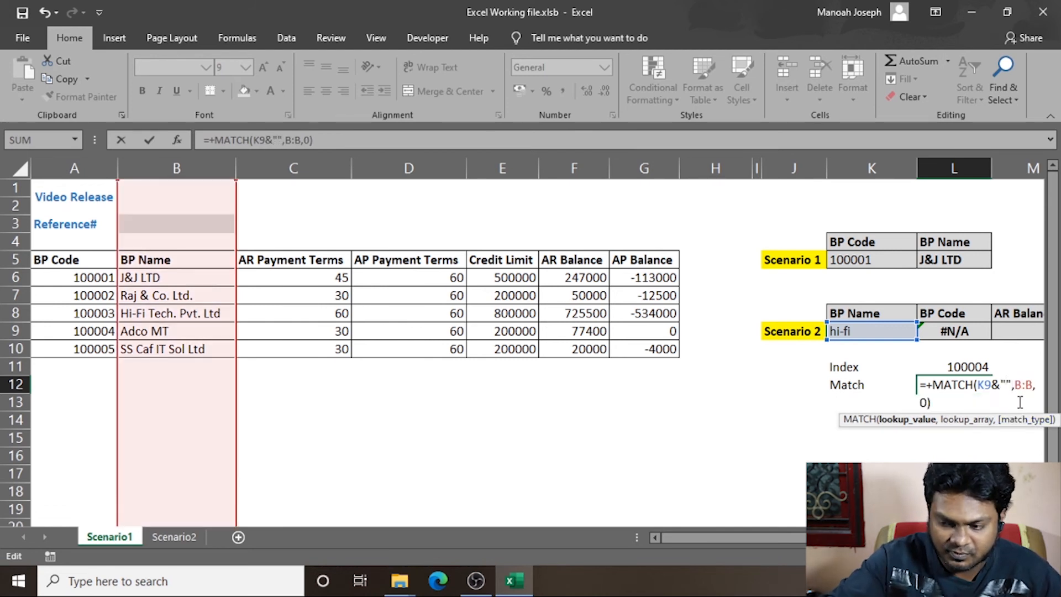
text(*)
key(Return)
click(977, 385)
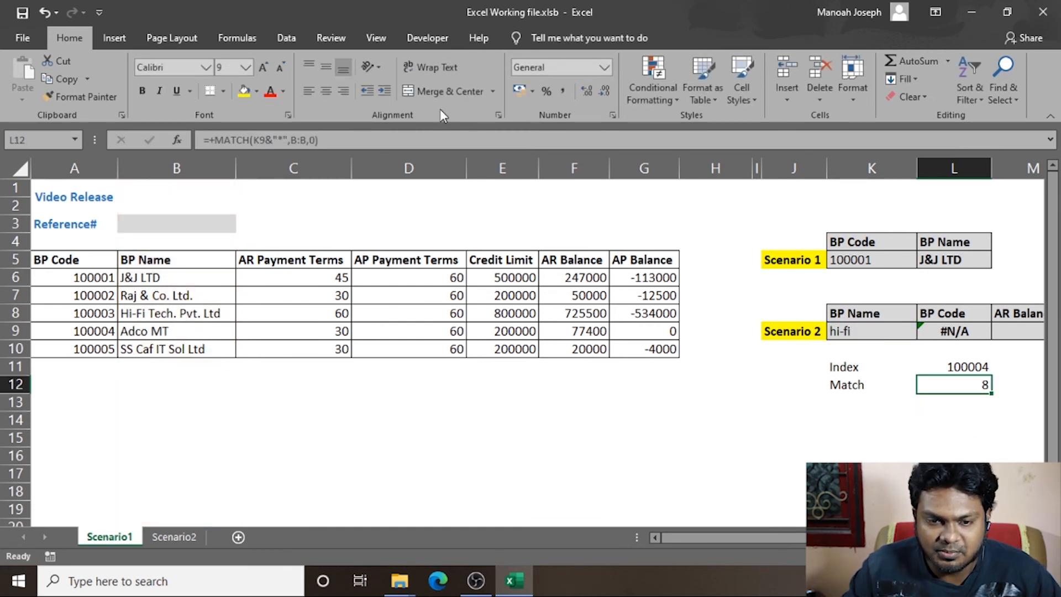
Step: Change the L9 formula to +INDEX(A:A,MATCH(K9&"*",B:B,0)) so that the BP code lookup accepts a partial name
click(940, 330)
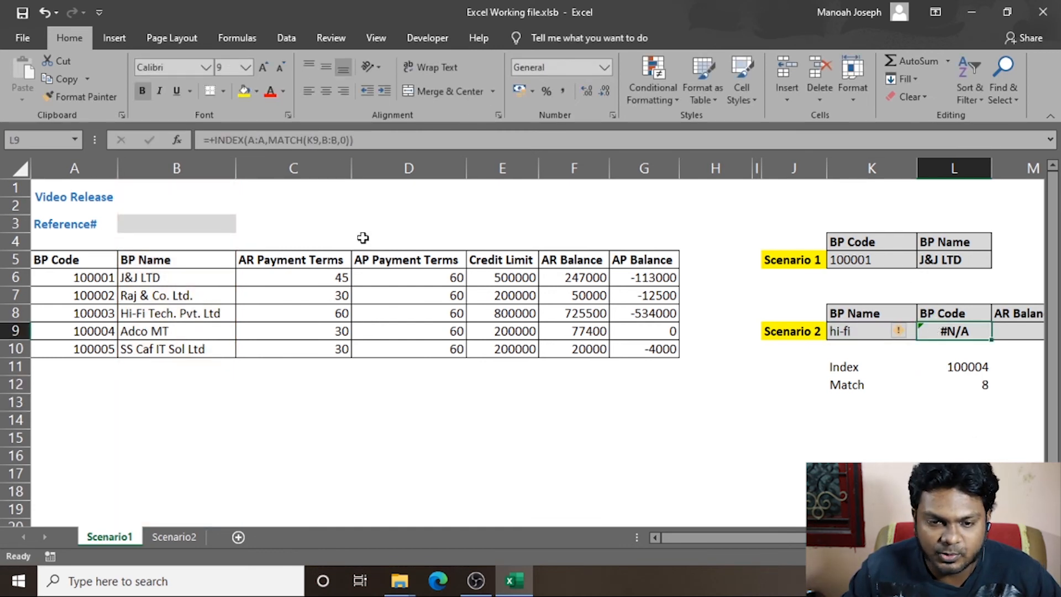
click(318, 141)
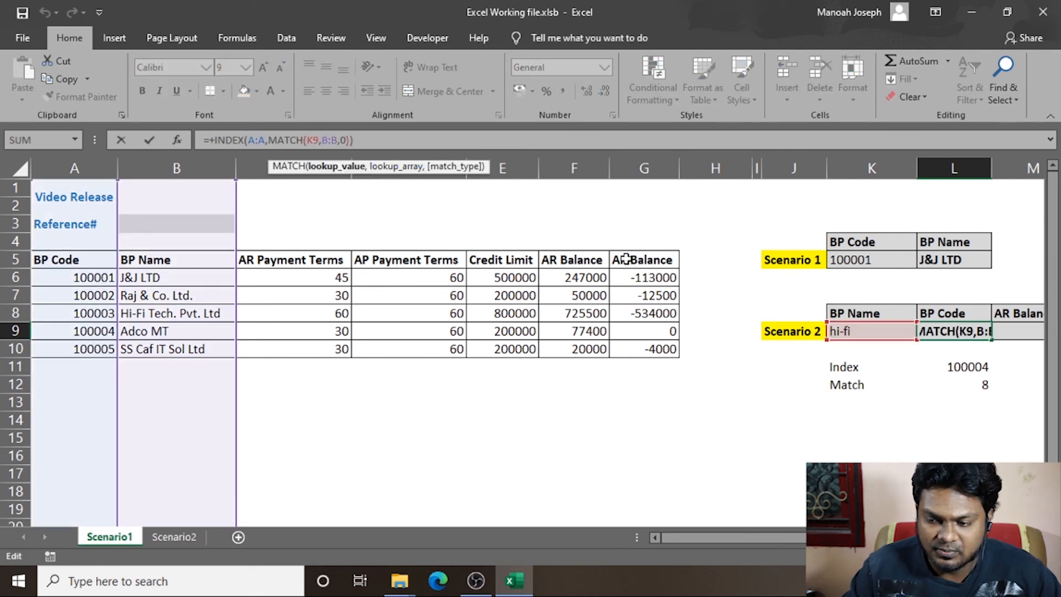
key(Escape)
key(F2)
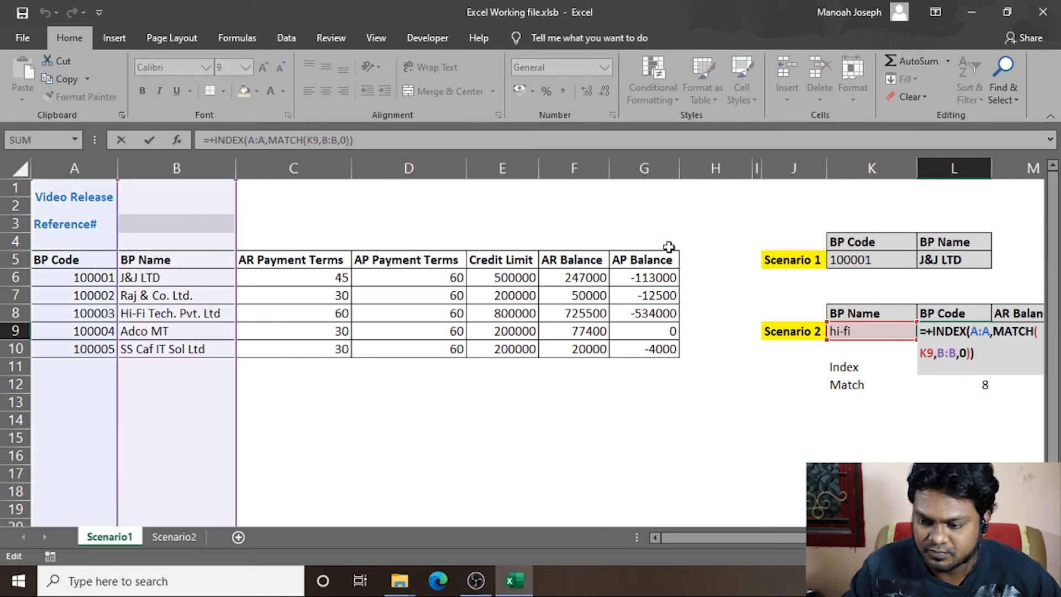
click(934, 355)
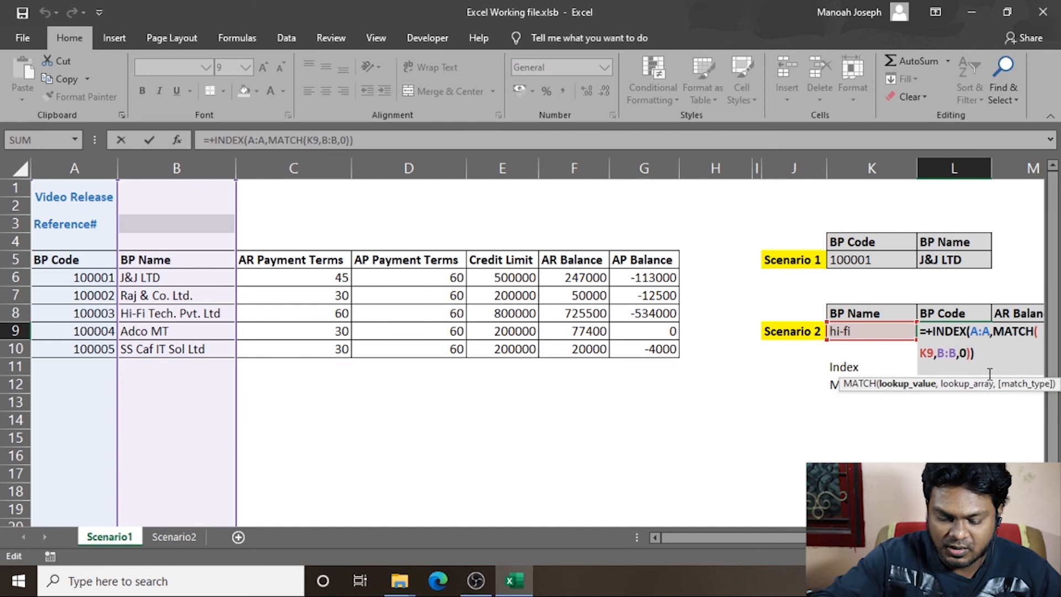
text(&)
text(")
text(*")
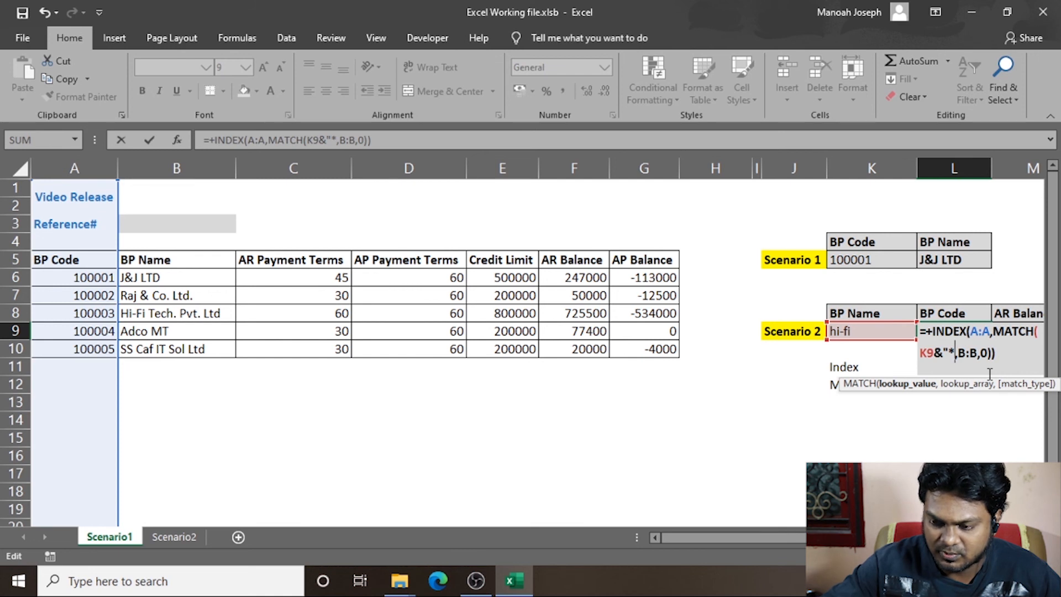
key(Return)
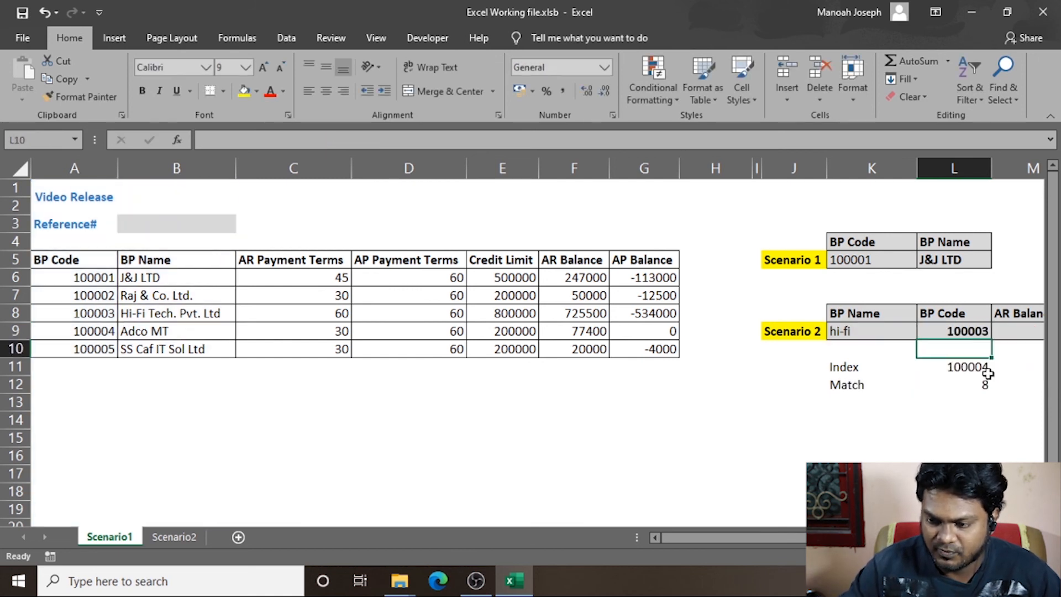
key(Up)
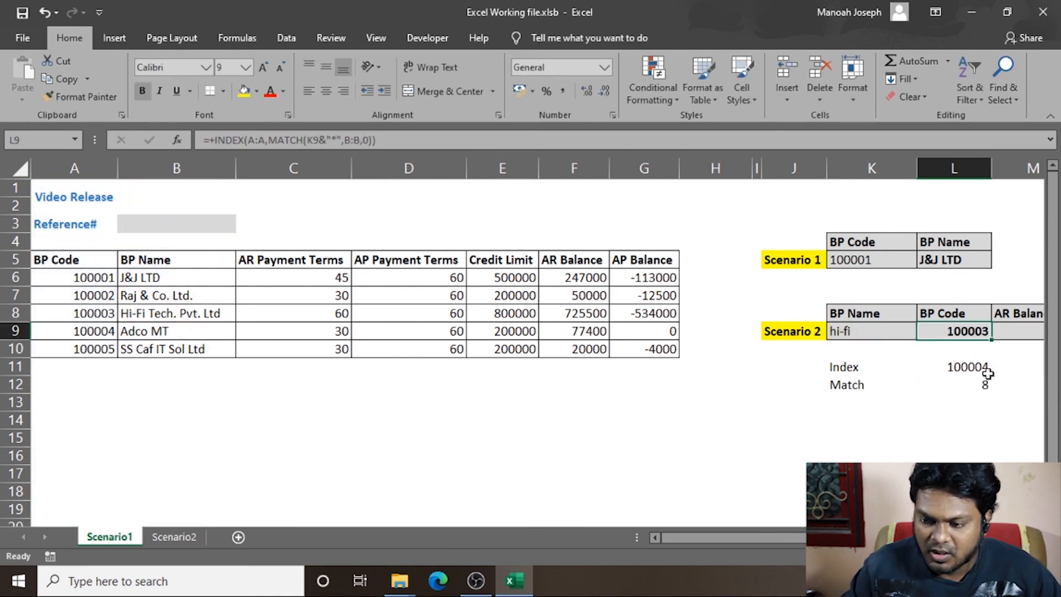
Step: Compare the Scenario 2 partial name and its INDEX MATCH formula in L9 with the Scenario 1 VLOOKUP formula in L5
click(898, 331)
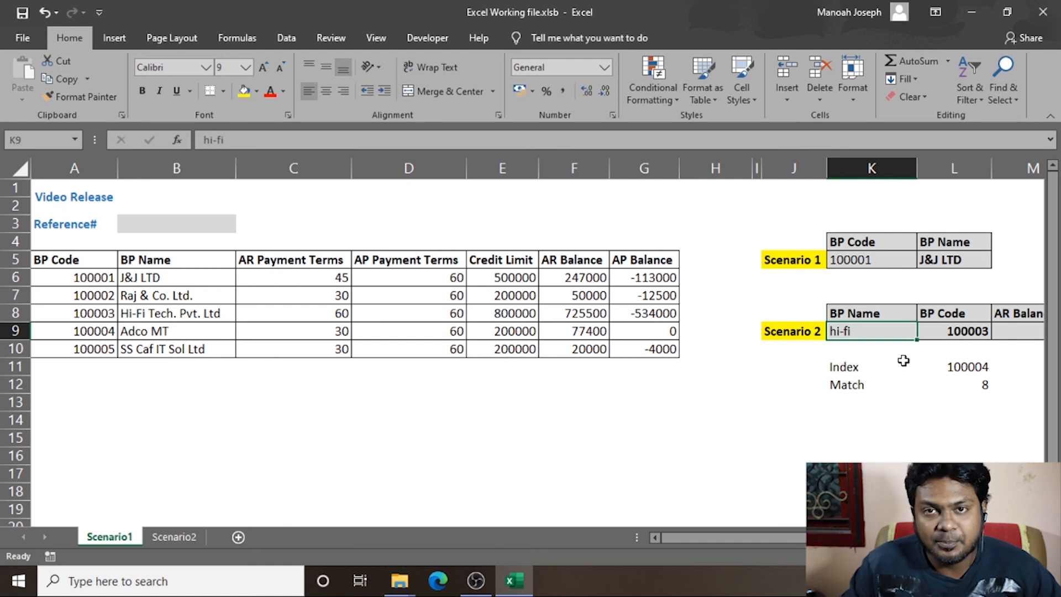
click(949, 331)
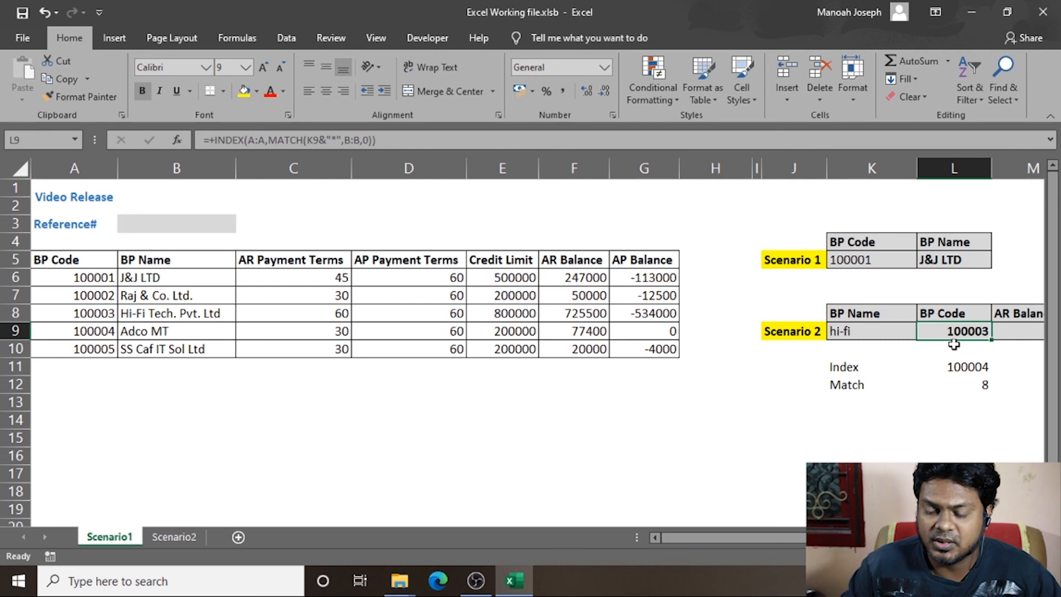
click(943, 260)
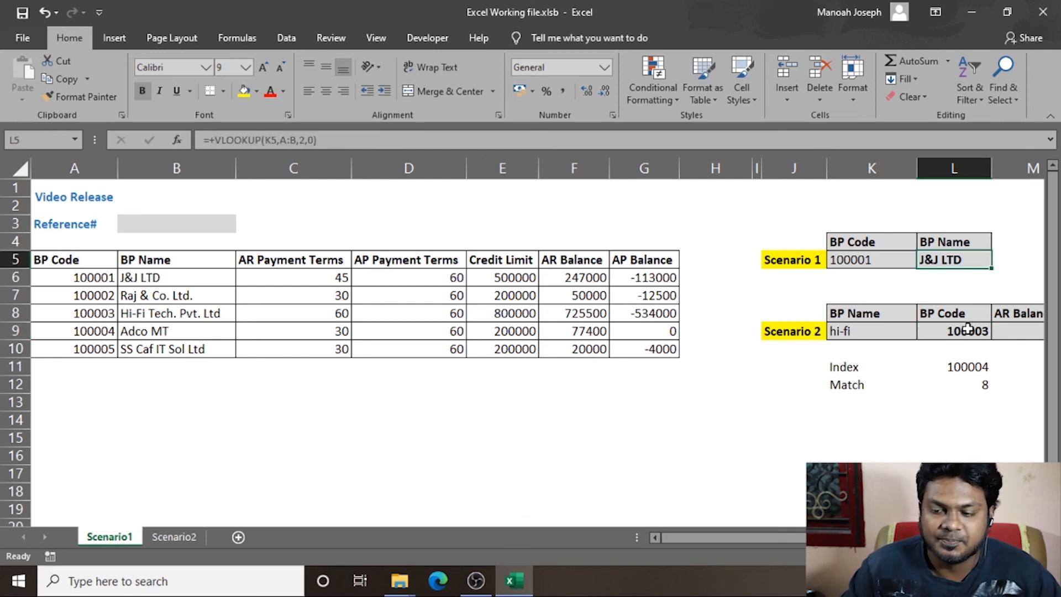